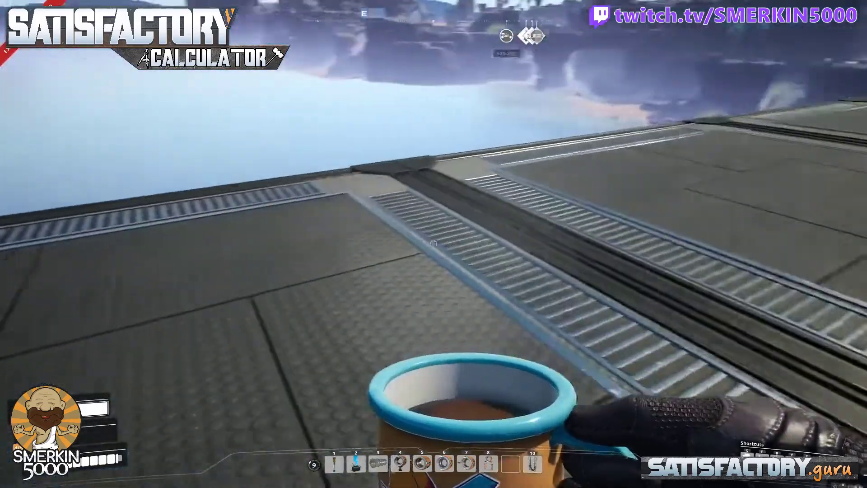
Bring up the world map, hide its filter list, and centre and zoom on the island
key("m")
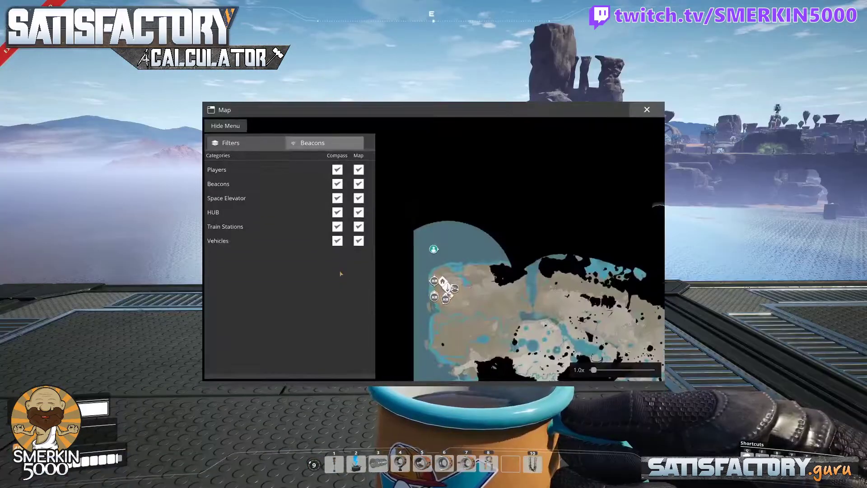
left_click(225, 125)
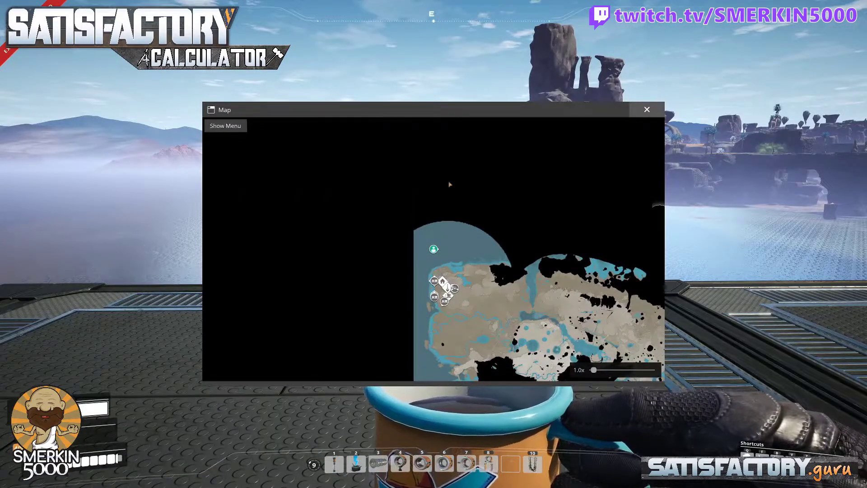
scroll(449, 184, "down", 3)
left_click_drag(367, 246, 233, 164)
scroll(233, 163, "up", 1)
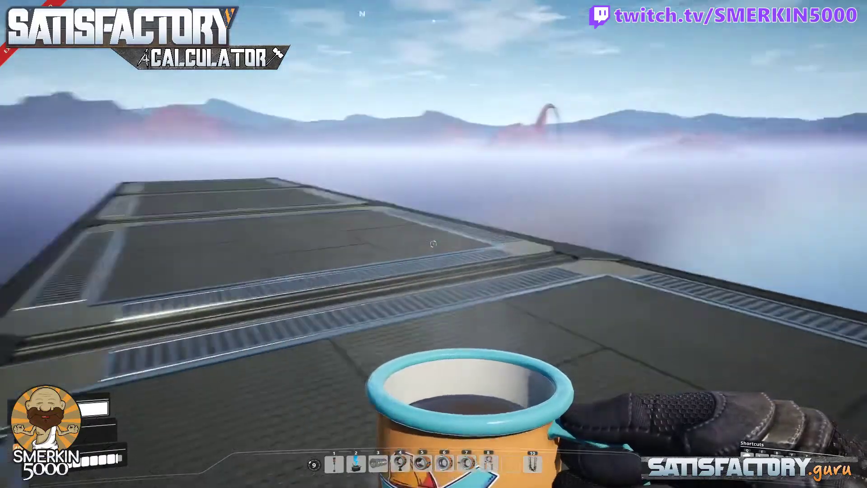
Inspect the end foundation in dismantle mode, then walk along the platform toward the train station
key("f")
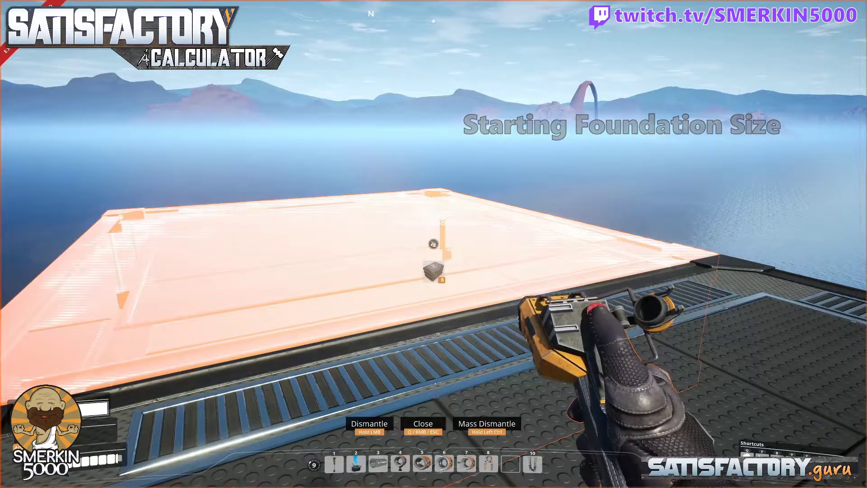
key("q")
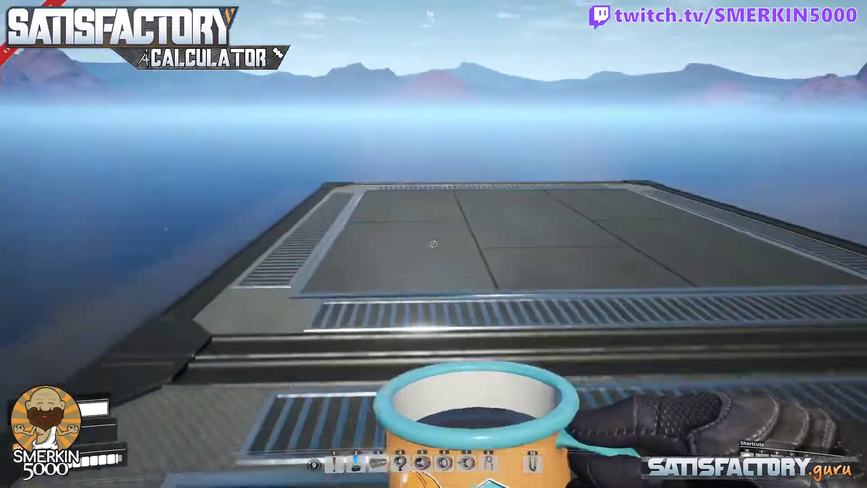
key("f")
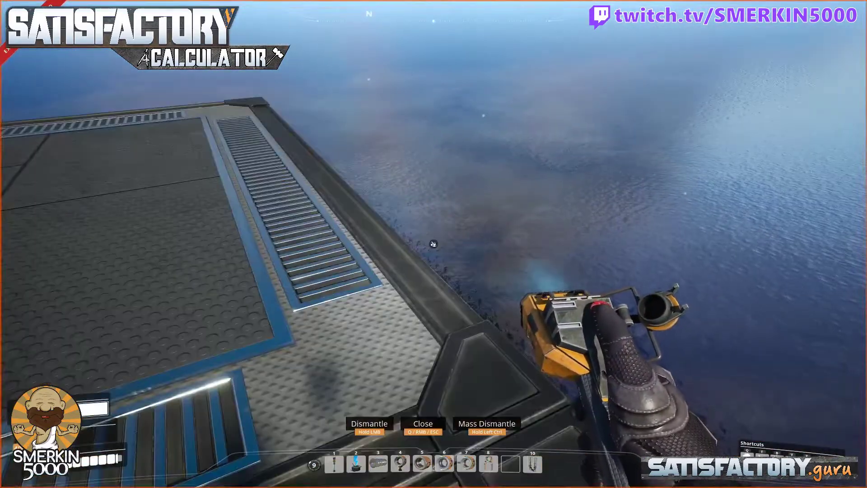
key("q")
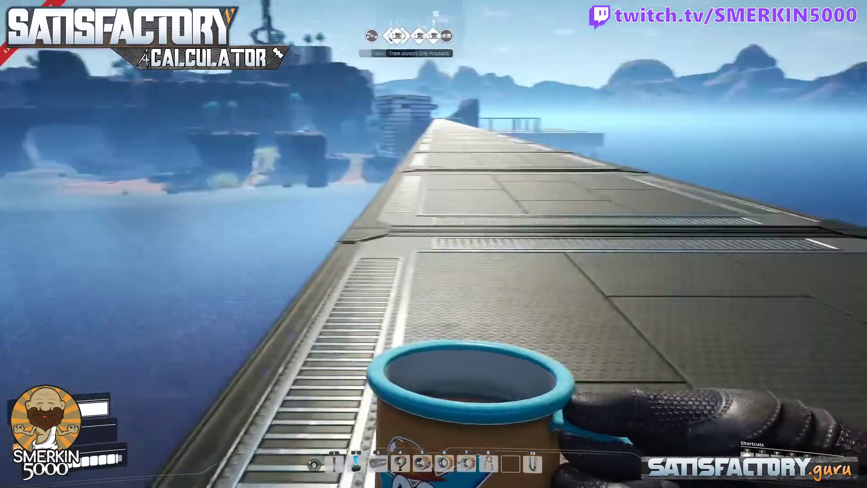
key("w")
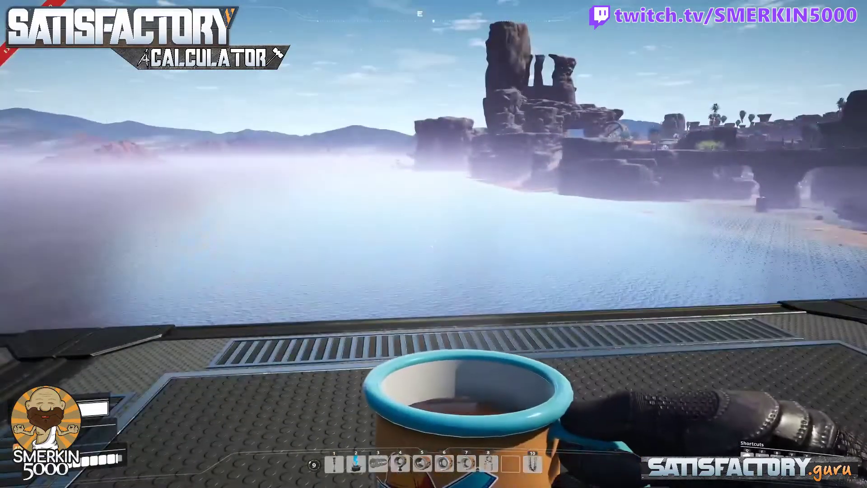
Save the game as a new Engine Experimental save and acknowledge the success message
key("Escape")
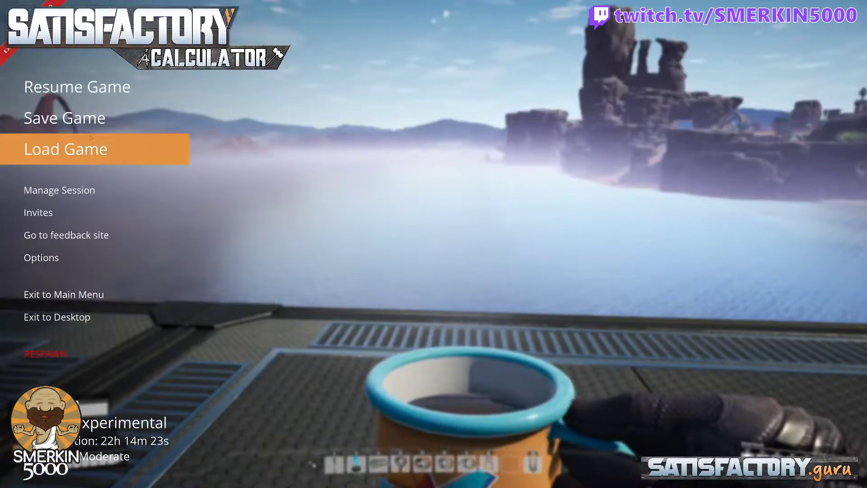
left_click(111, 121)
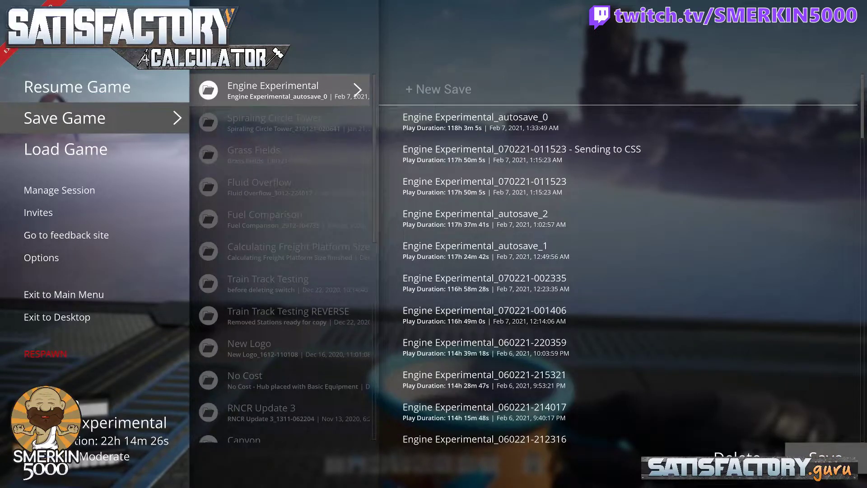
left_click(818, 456)
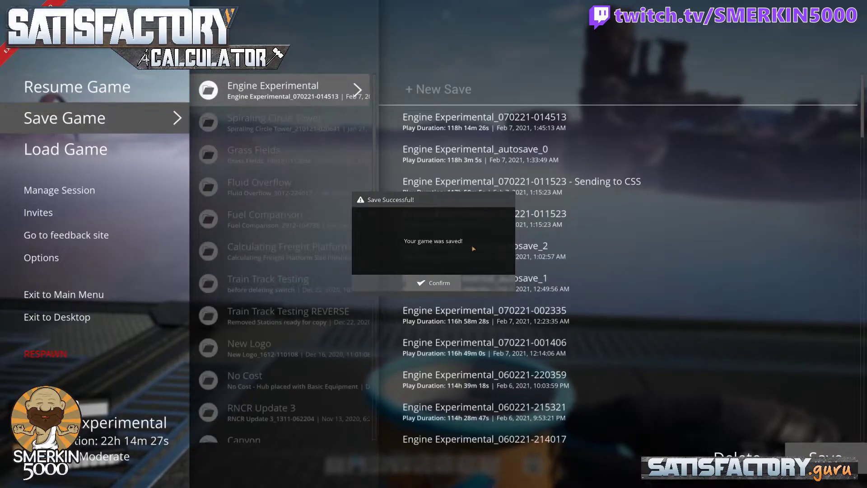
left_click(432, 283)
key("Escape")
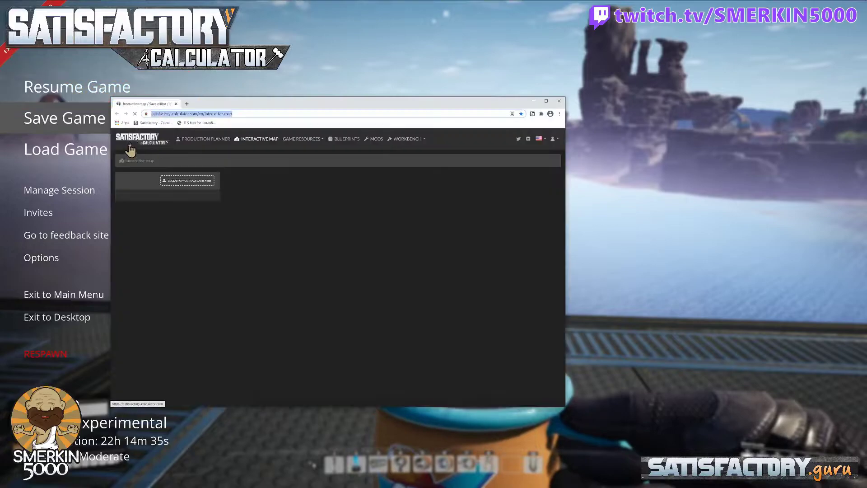
Maximize the browser and drop the new Engine Experimental .sav file onto the map's loader
double_click(242, 104)
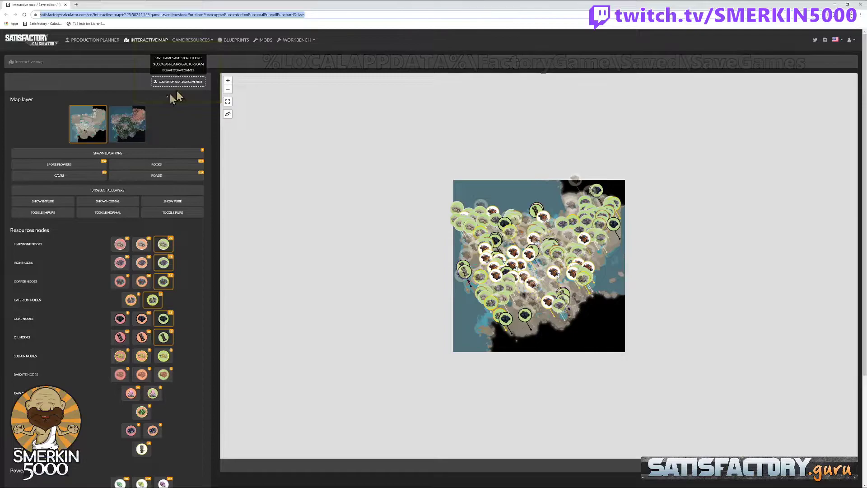
left_click(176, 83)
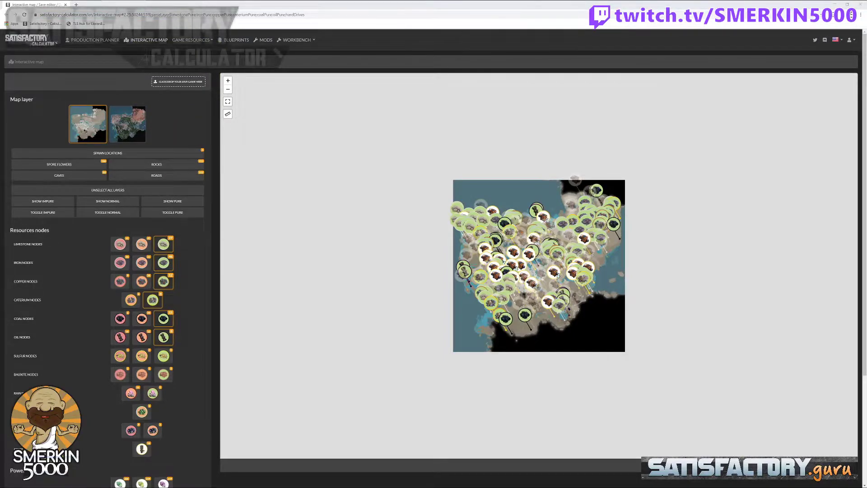
left_click_drag(72, 105, 177, 83)
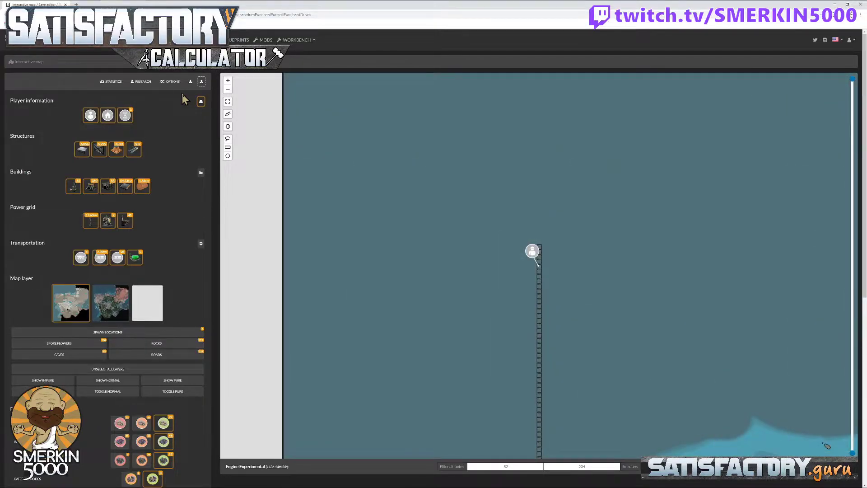
Turn off the fog of war and zoom to the strip's end 8 m x 2 m foundation
scroll(585, 324, "down", 2)
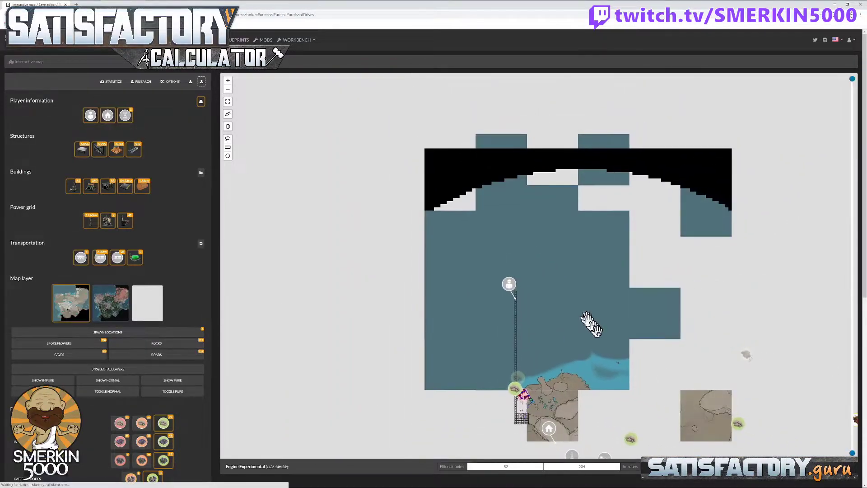
left_click_drag(606, 354, 581, 267)
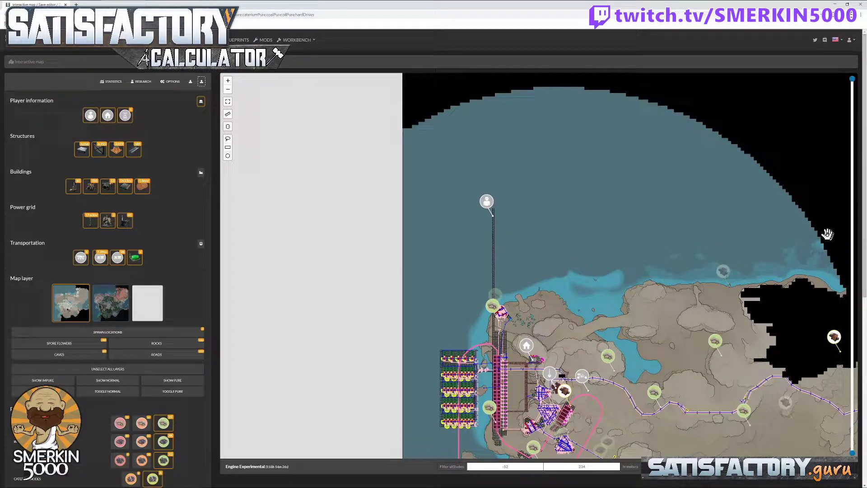
left_click(201, 102)
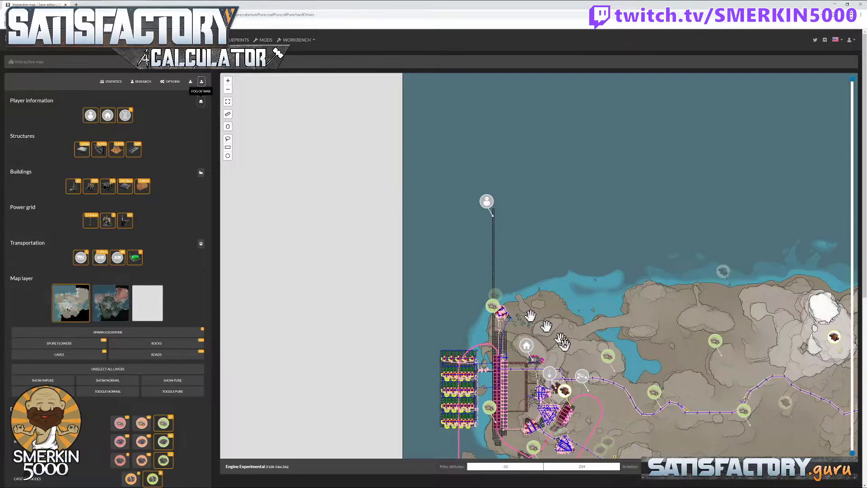
left_click_drag(562, 343, 527, 223)
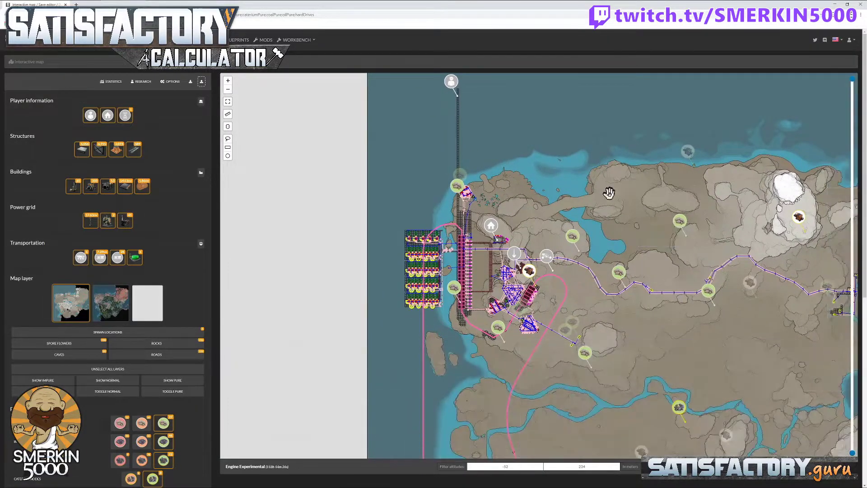
left_click_drag(500, 80, 570, 214)
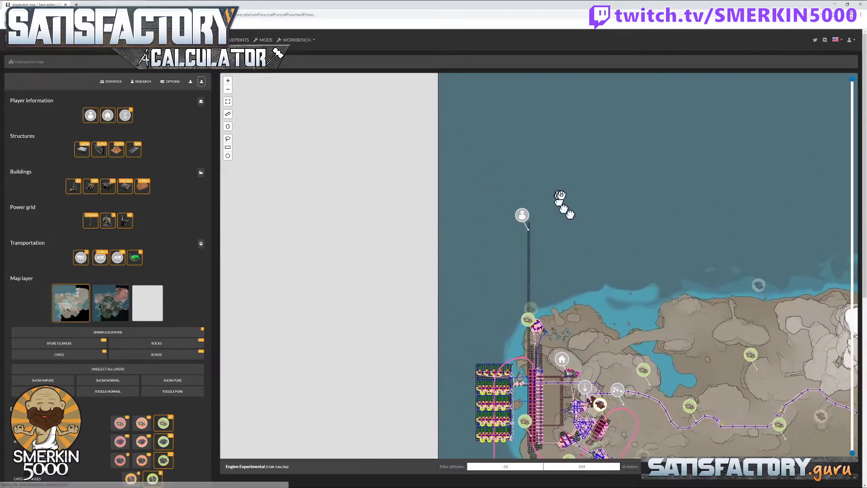
scroll(567, 199, "up", 2)
left_click_drag(379, 300, 427, 285)
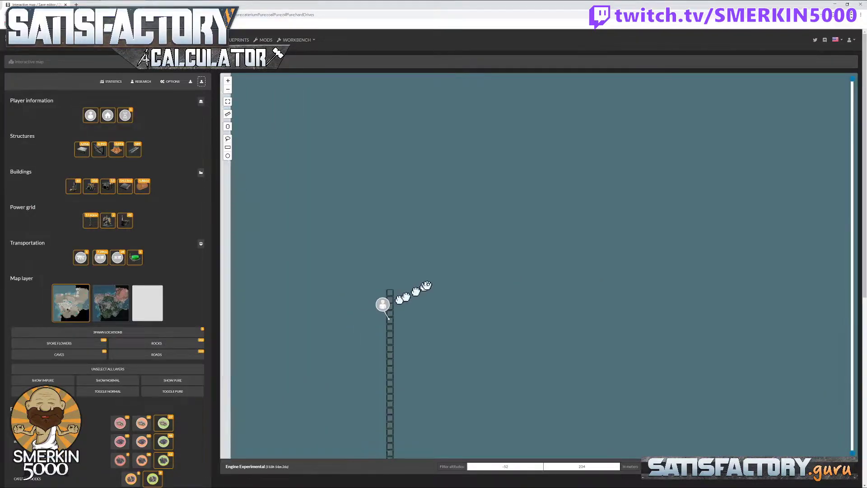
mouse_move(408, 289)
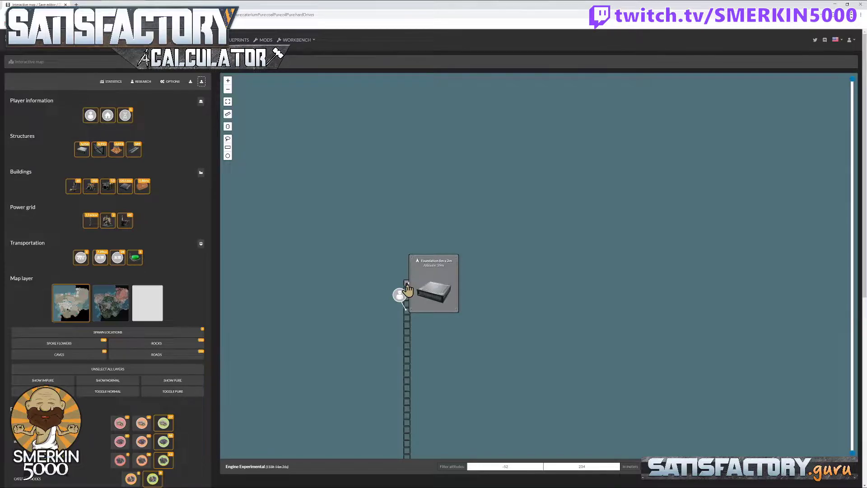
Rotate the strip's end Foundation 8m x 2m by 90° from its action menu
key("ctrl+0")
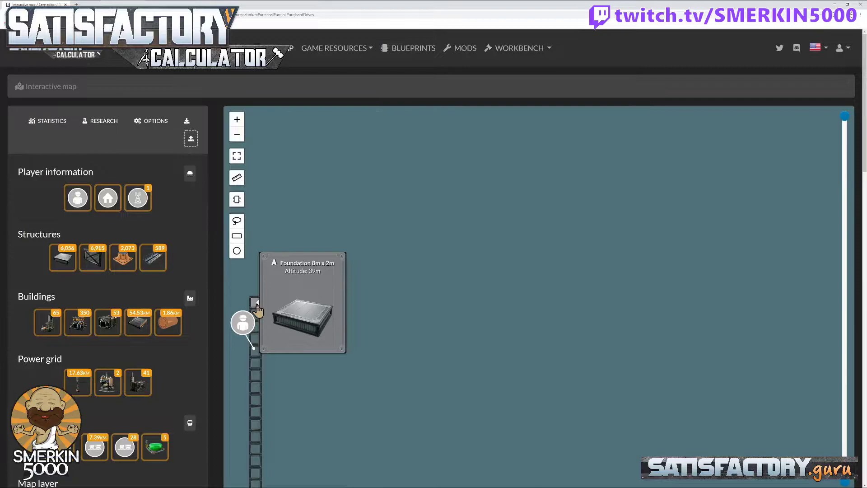
right_click(255, 306)
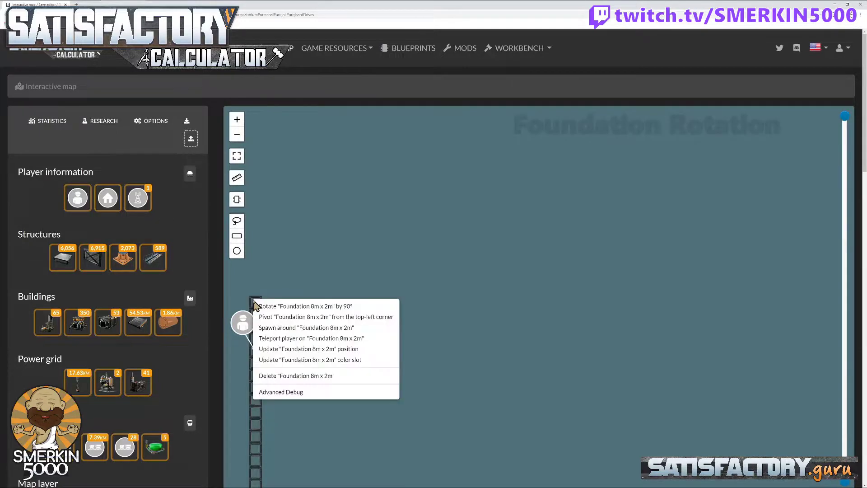
left_click(385, 307)
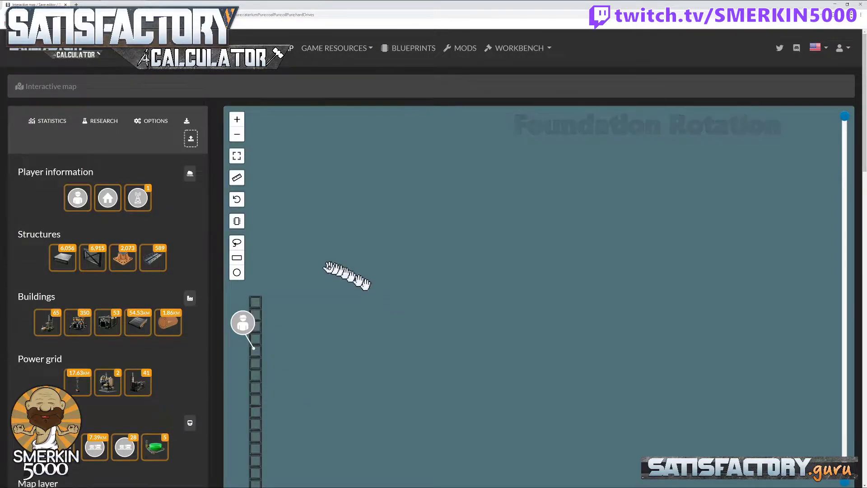
mouse_move(259, 311)
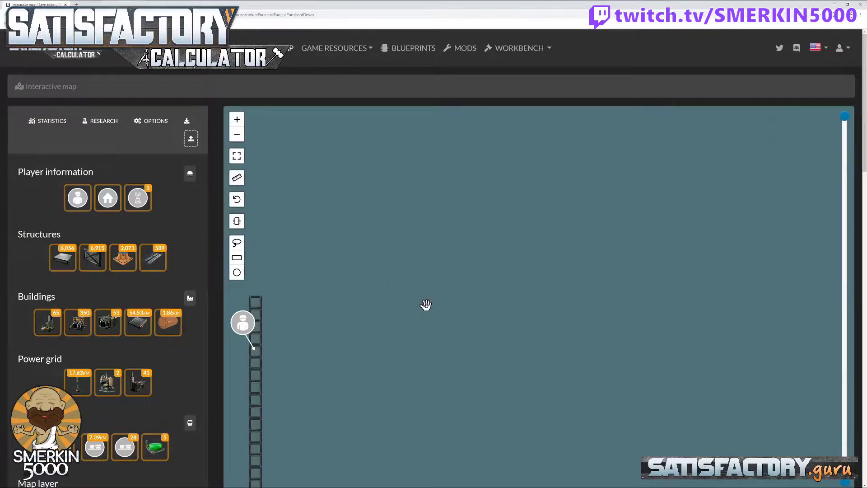
Measure roughly 7.04 km from the player marker east to the far coast with the ruler
scroll(426, 305, "down", 3)
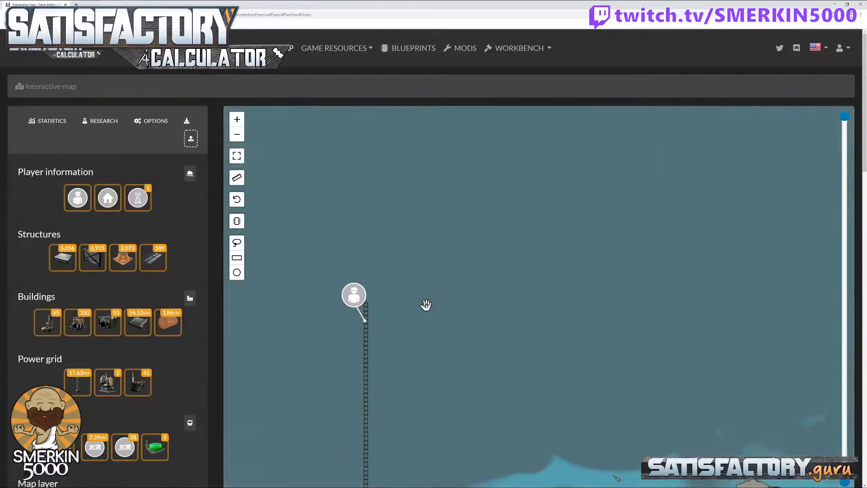
scroll(436, 315, "down", 2)
key("ctrl+minus")
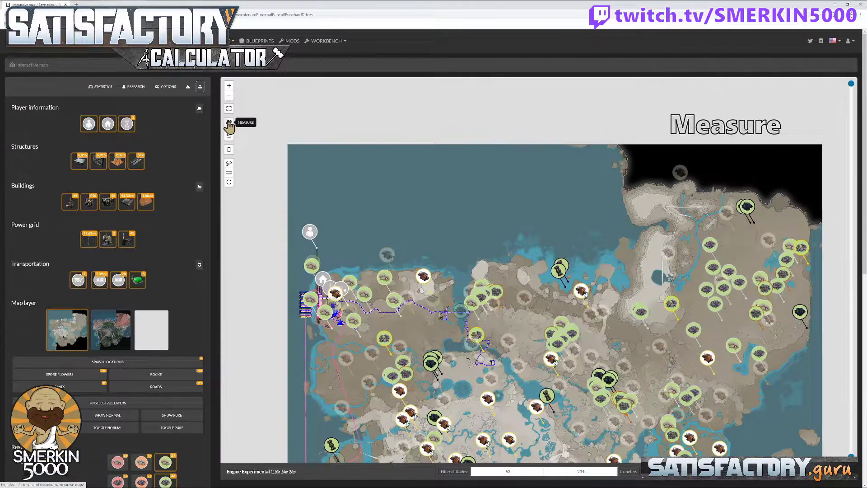
left_click(229, 124)
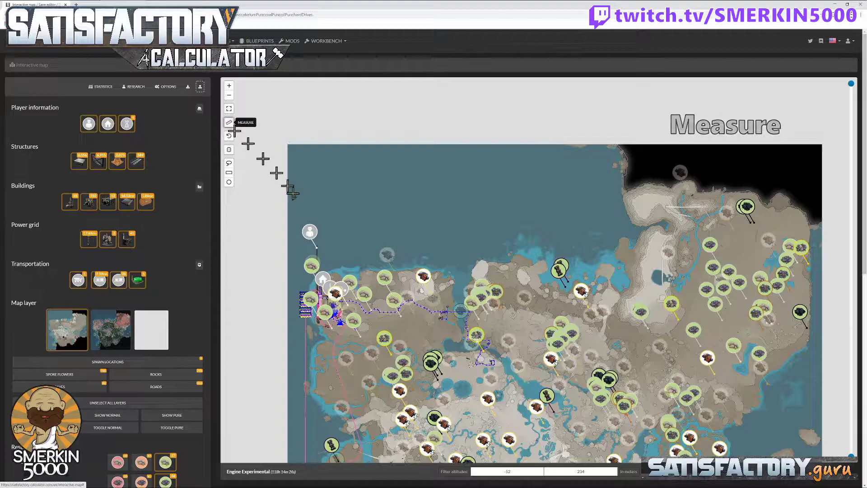
left_click(317, 245)
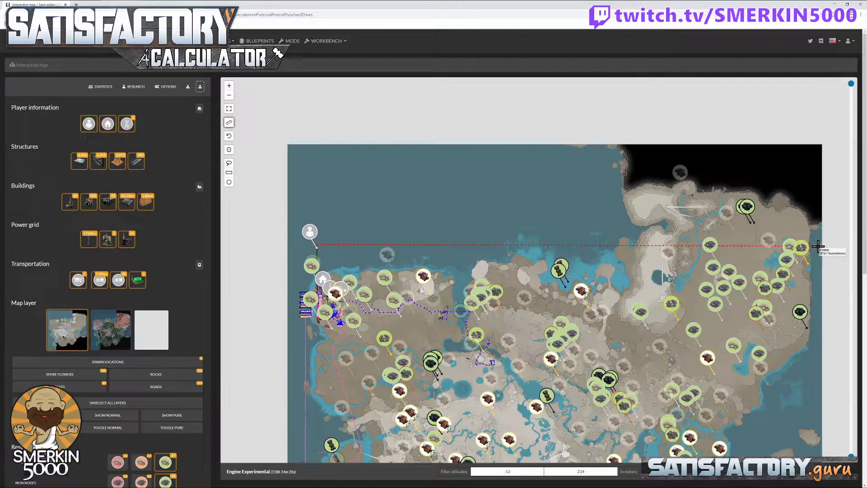
key("Escape")
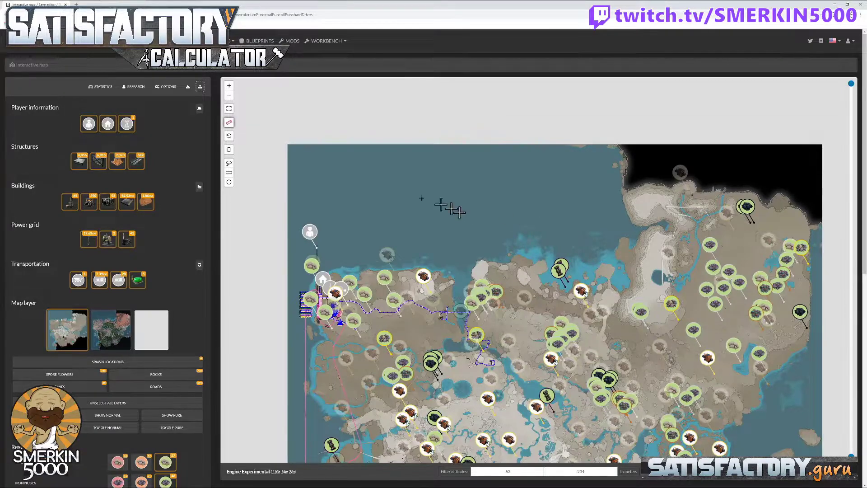
left_click(229, 123)
Exit measuring and zoom in on the player marker and the foundation column in the sea
key("Escape")
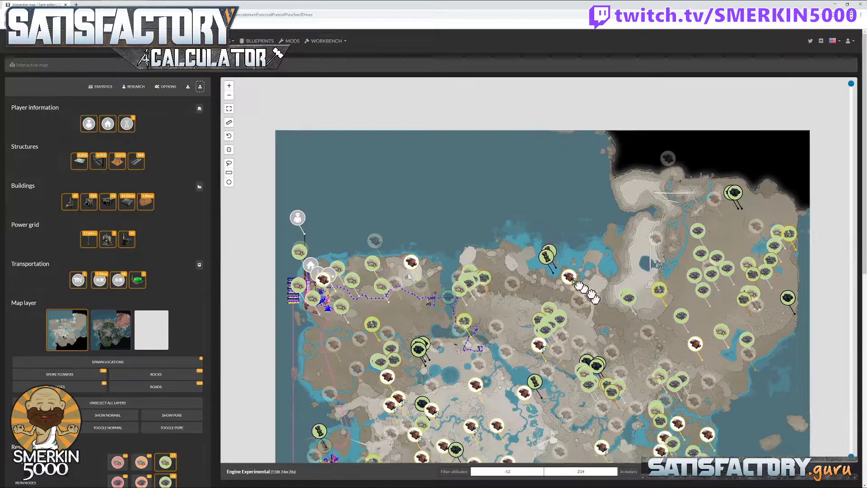
left_click_drag(597, 294, 503, 239)
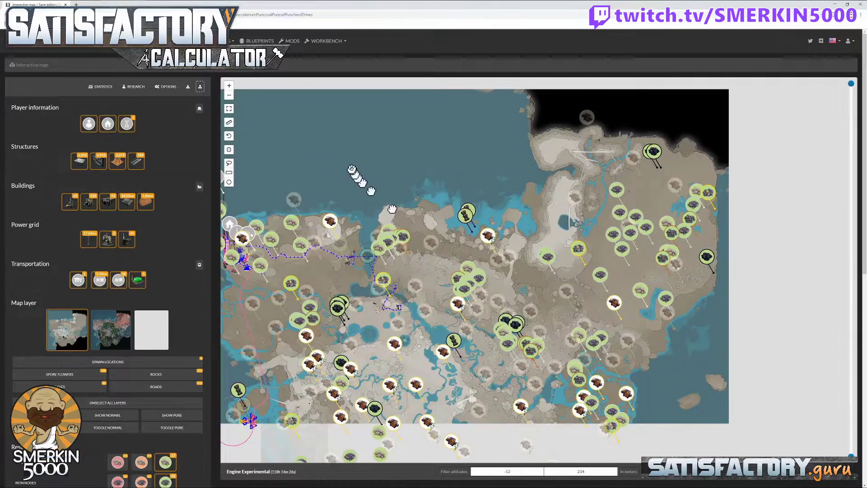
left_click_drag(356, 186, 418, 186)
scroll(316, 178, "up", 1)
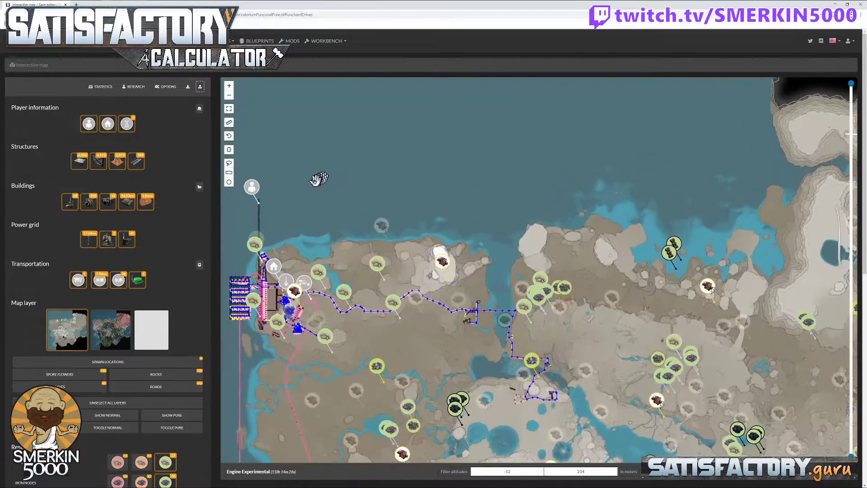
scroll(293, 195, "up", 1)
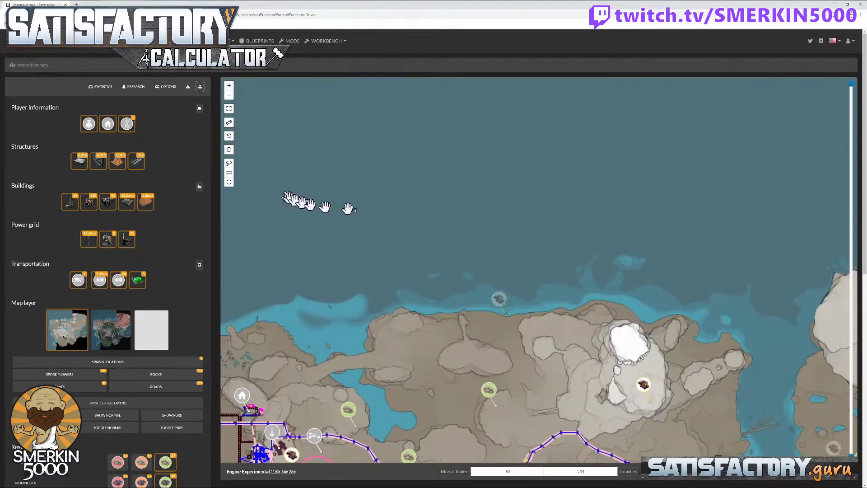
left_click_drag(375, 225, 571, 233)
scroll(501, 219, "up", 1)
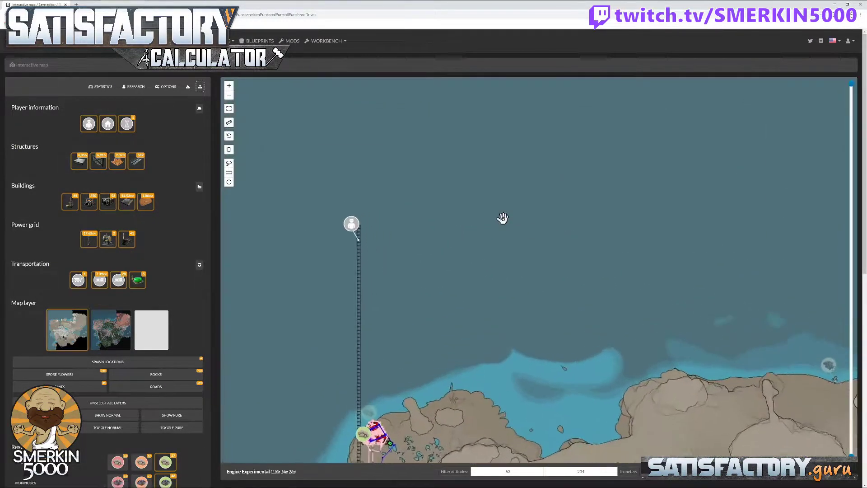
scroll(384, 223, "up", 1)
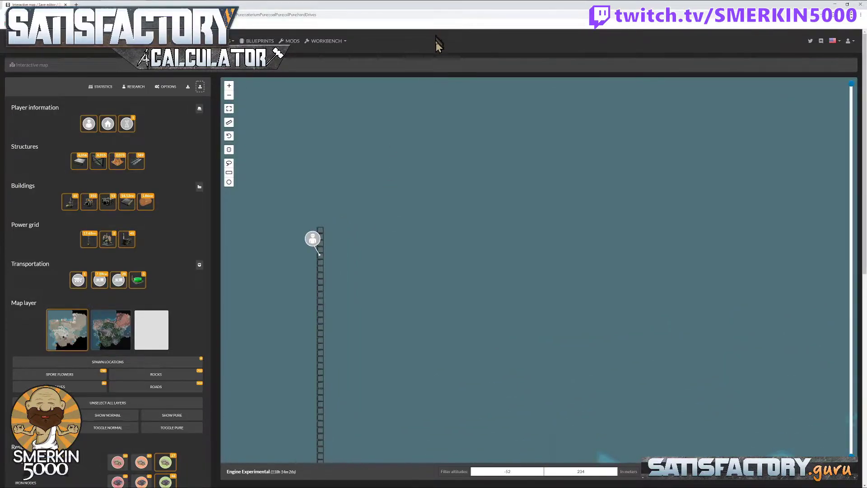
key("ctrl+plus")
key("ctrl+plus")
left_click_drag(435, 188, 611, 248)
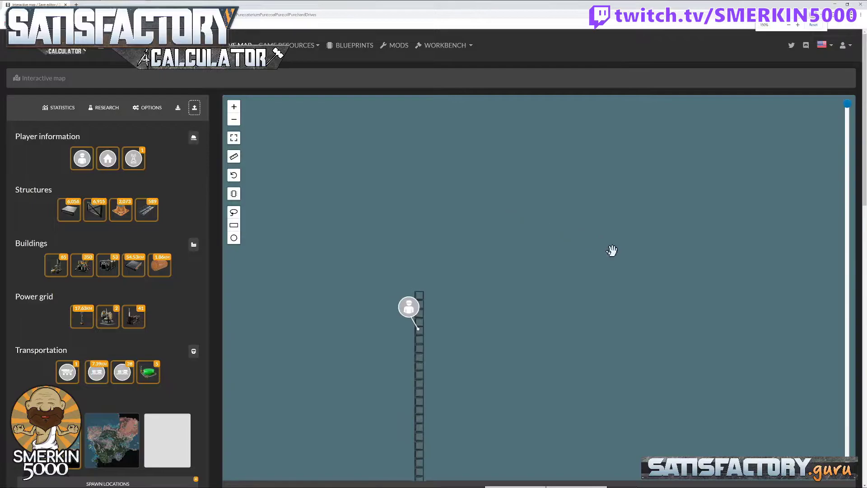
Choose Spawn around on the foundation beside the player, select Road, and submit
mouse_move(425, 301)
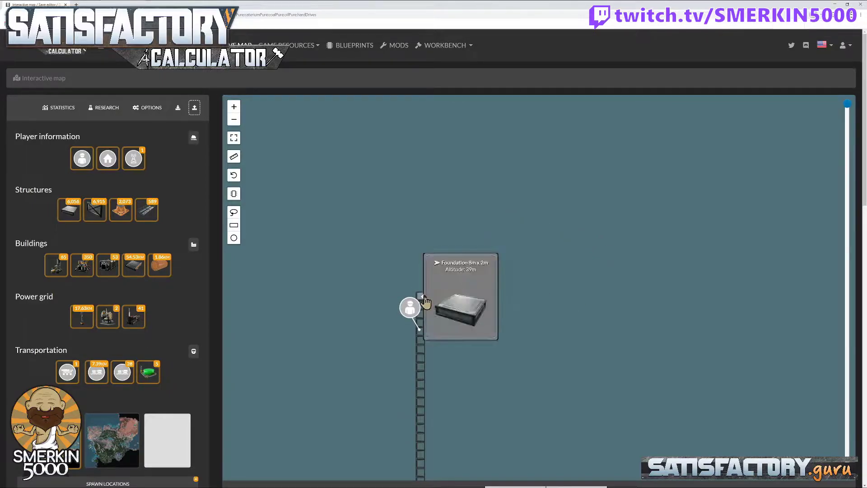
right_click(421, 298)
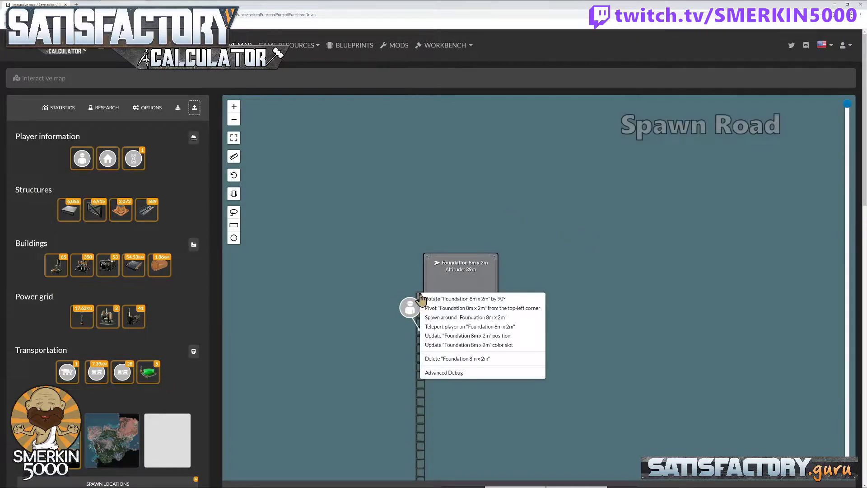
left_click(528, 317)
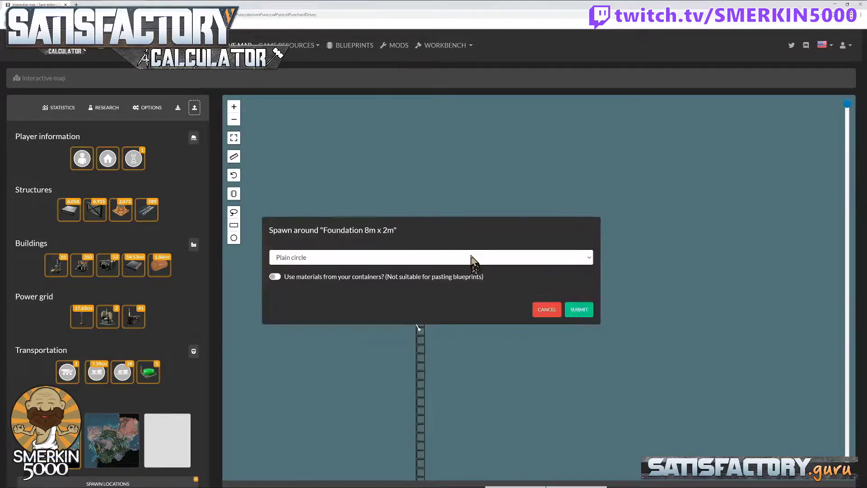
left_click(588, 262)
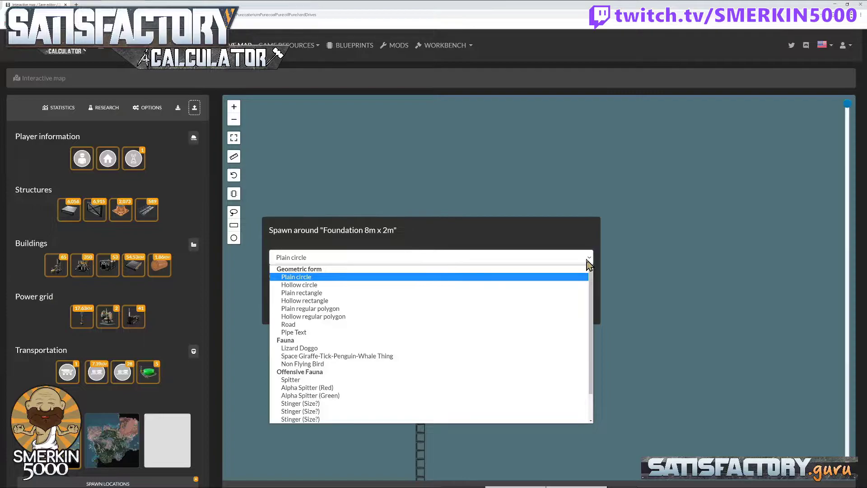
left_click(453, 324)
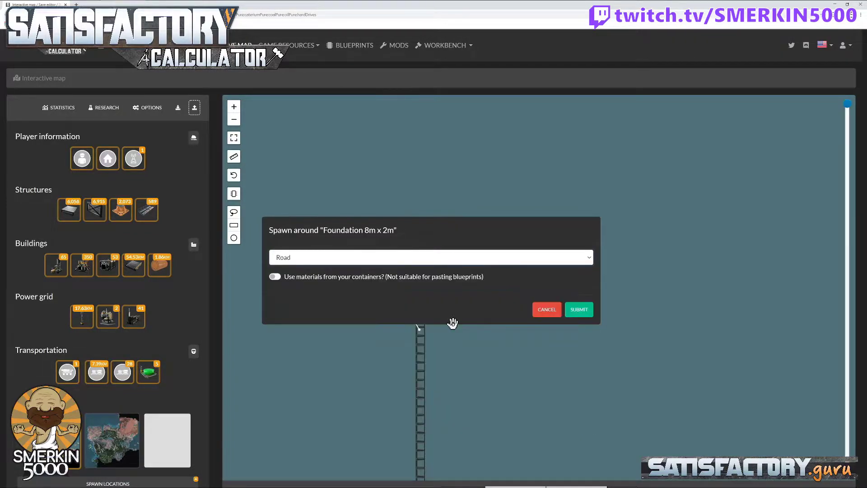
left_click(589, 315)
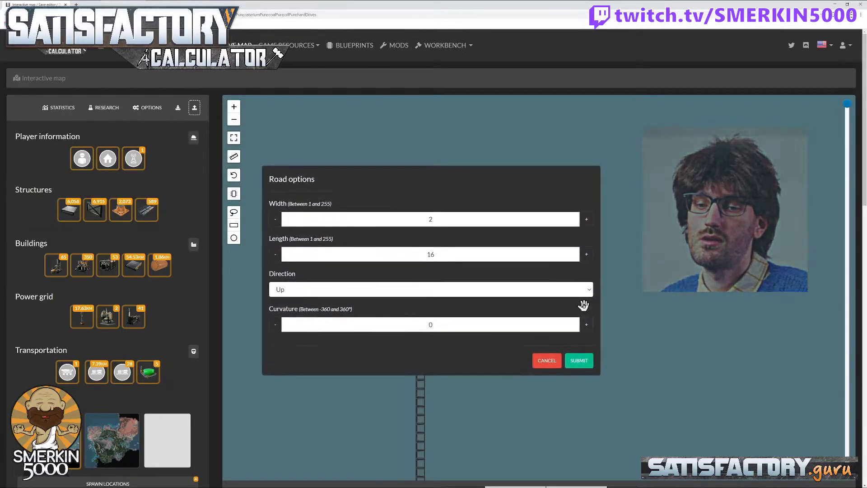
Spawn the road with width 1 and length 255 running east
left_click(276, 220)
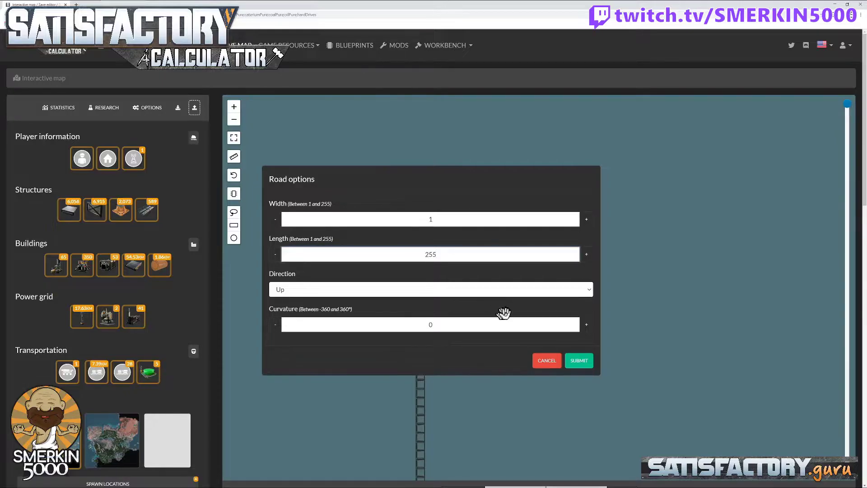
left_click(582, 360)
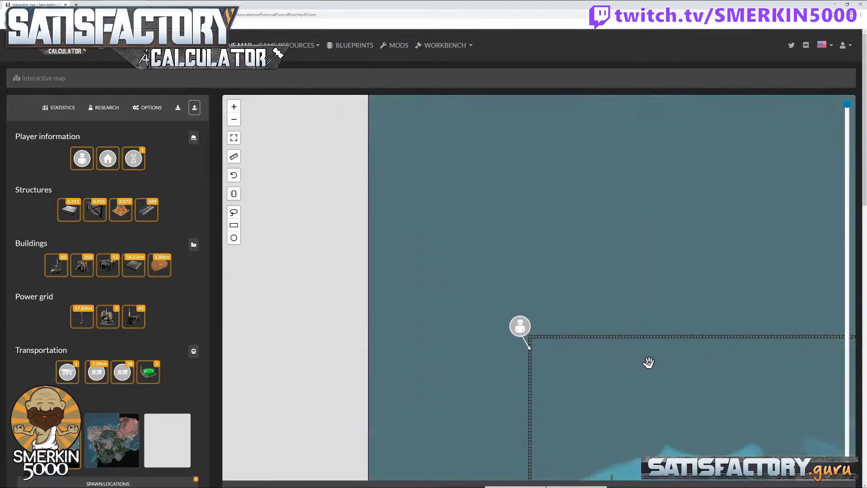
Spawn a road extension east from the foundation at the road's far end
left_click_drag(648, 362, 306, 292)
left_click_drag(684, 273, 464, 302)
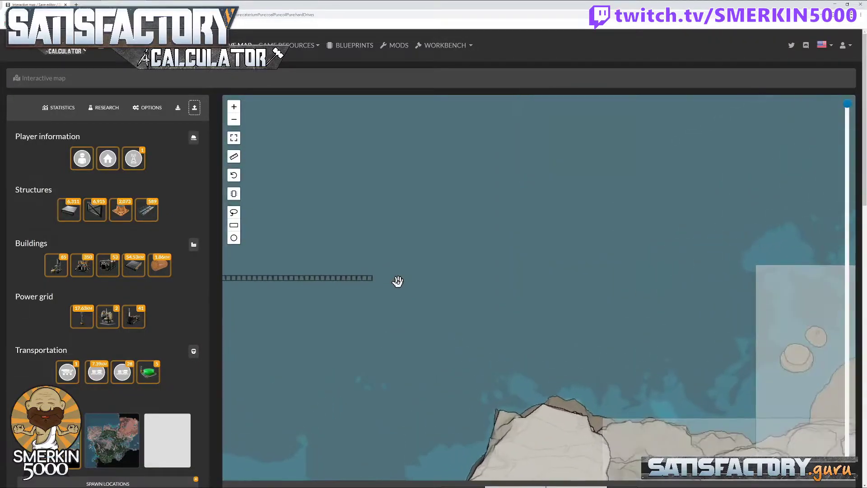
mouse_move(371, 284)
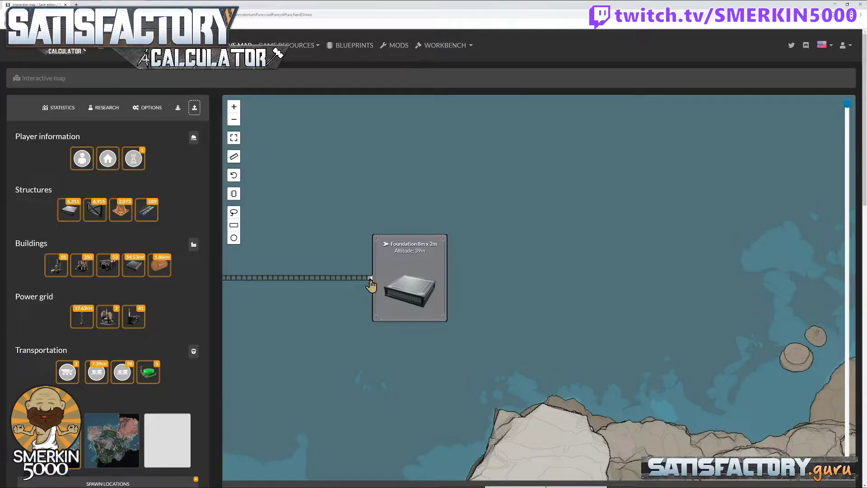
right_click(371, 285)
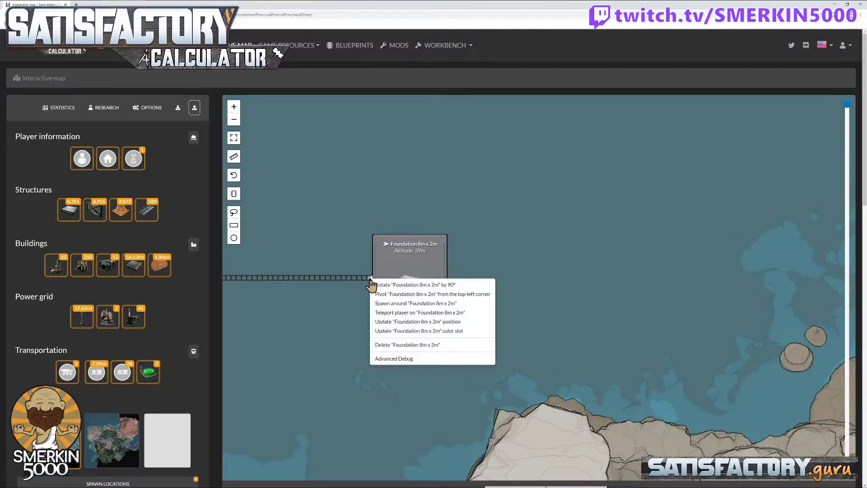
left_click(435, 303)
left_click(435, 256)
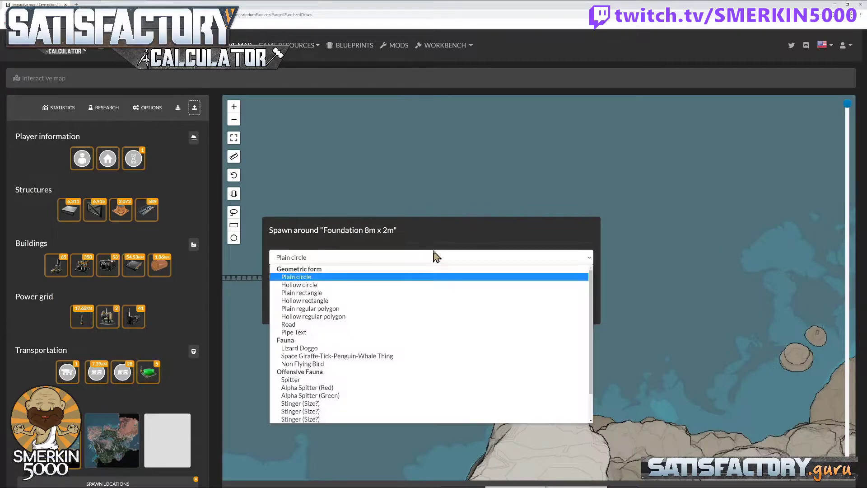
left_click(423, 324)
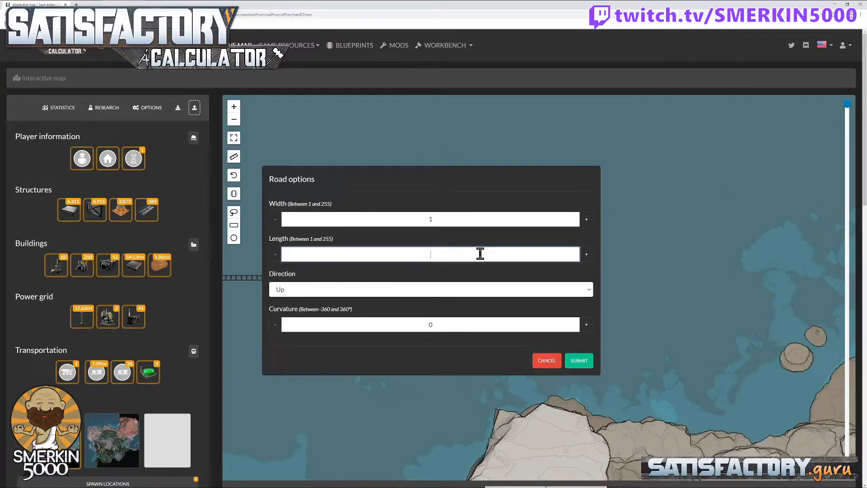
key("Return")
Spawn a 25-long road extension from the new end foundation
scroll(575, 319, "up", 5)
right_click(321, 284)
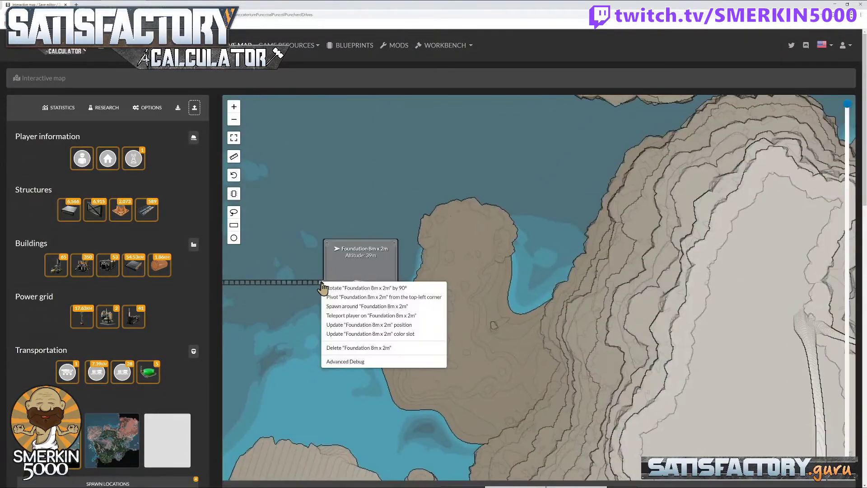
left_click_drag(355, 244, 400, 222)
right_click(322, 282)
left_click(343, 296)
left_click(379, 253)
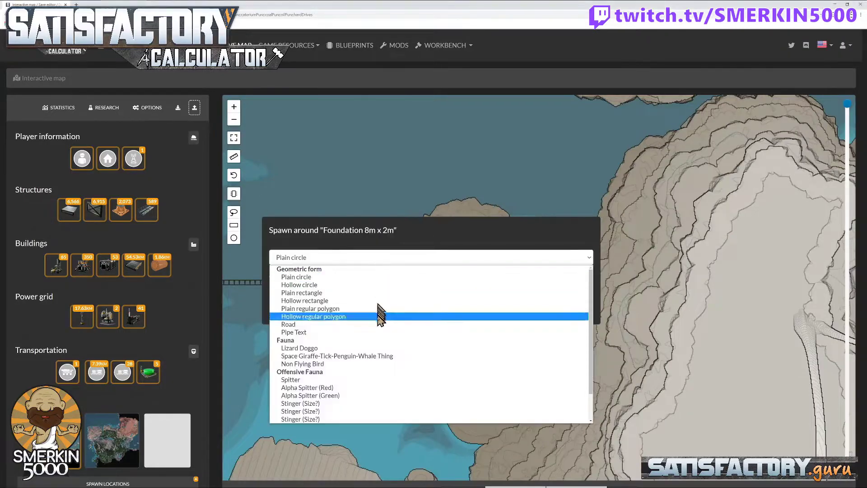
left_click(379, 310)
left_click(449, 254)
type("25")
key("Return")
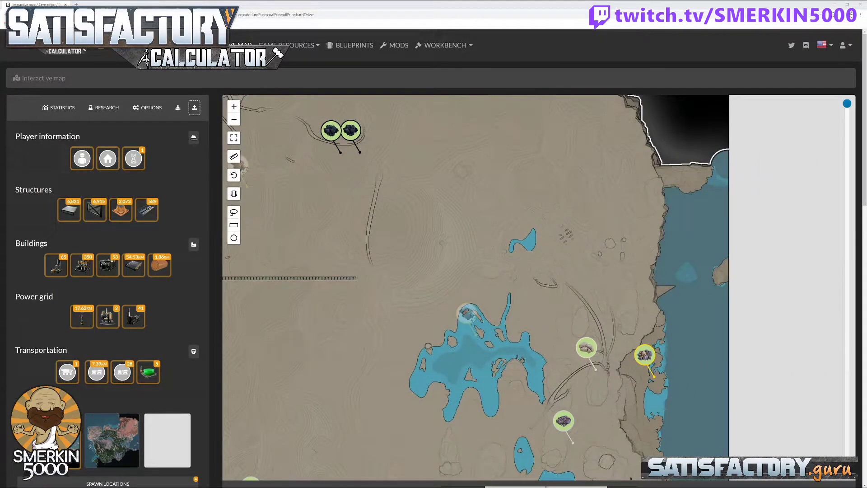
Spawn another 16-long road segment eastward from the latest end foundation
right_click(358, 278)
left_click(413, 300)
left_click(579, 308)
left_click(451, 255)
type("16")
left_click(579, 360)
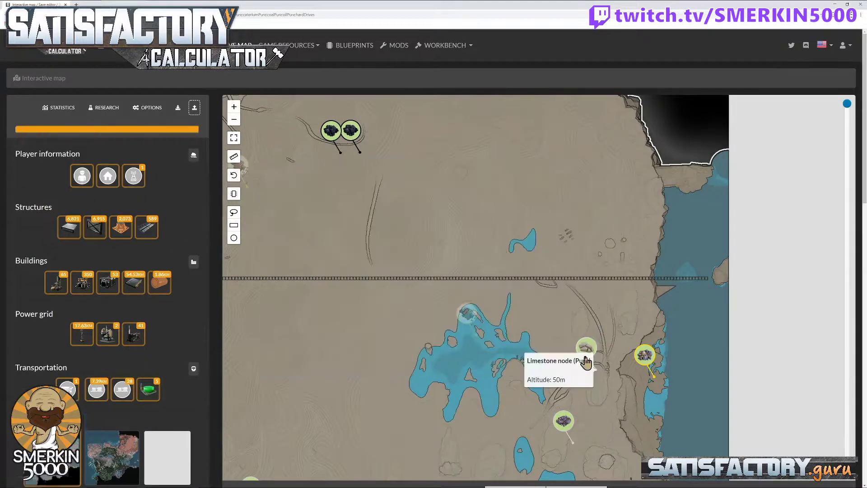
Turn on the pure Sulfur node filter in the Resources nodes list
left_click_drag(706, 375, 690, 192)
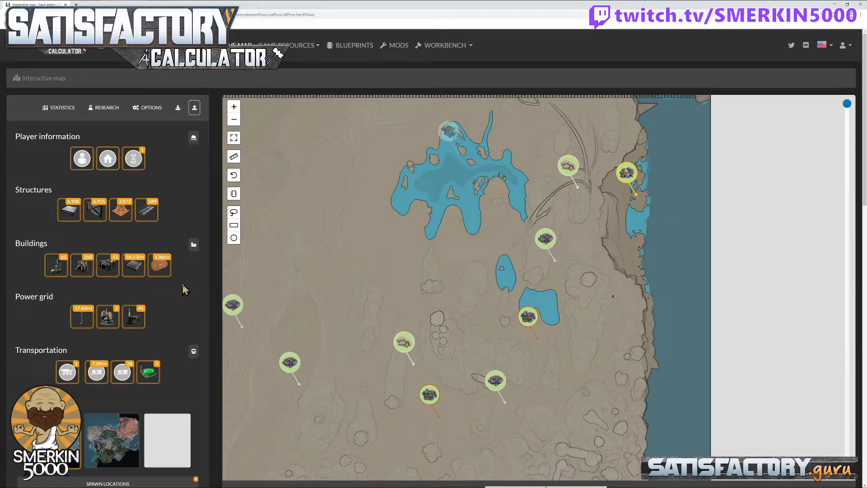
scroll(182, 289, "down", 5)
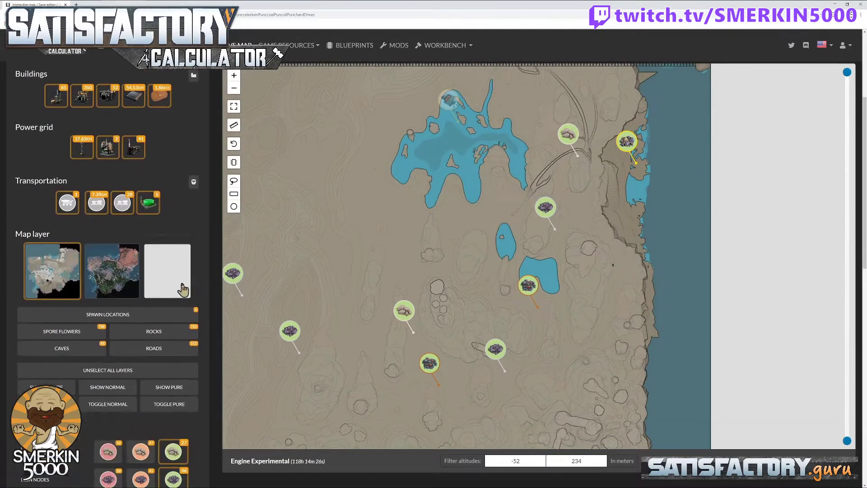
scroll(182, 289, "down", 8)
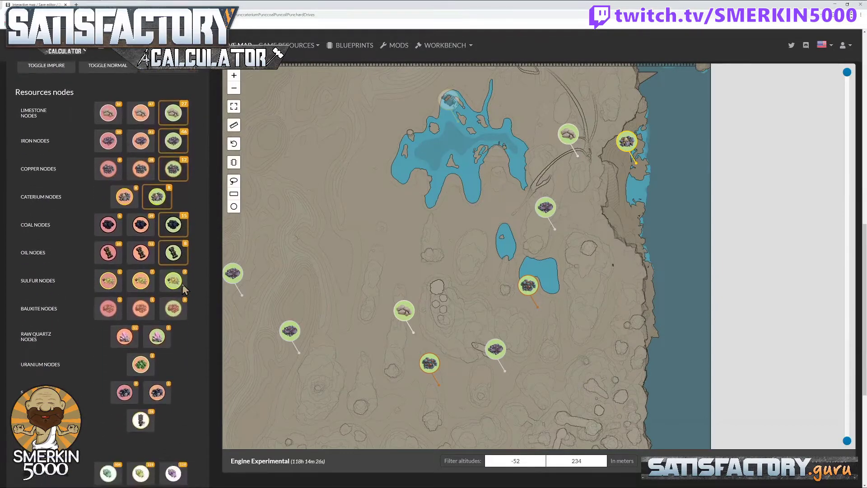
scroll(184, 289, "up", 1)
scroll(183, 289, "down", 1)
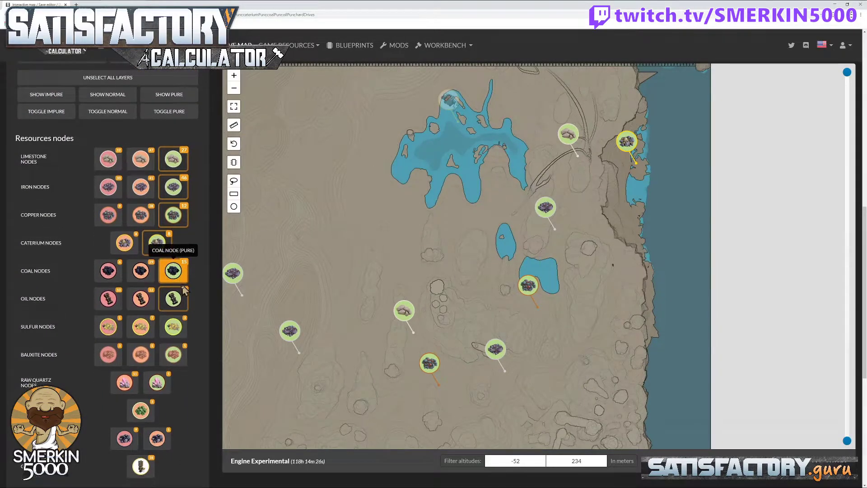
left_click(175, 310)
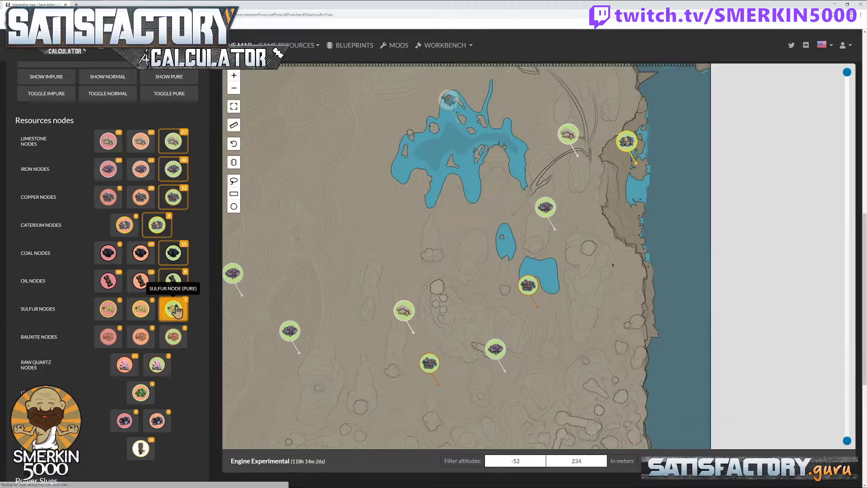
Measure the distance south from the foundation line's east end to the sulfur nodes
left_click_drag(612, 385, 598, 244)
mouse_move(513, 392)
mouse_move(607, 359)
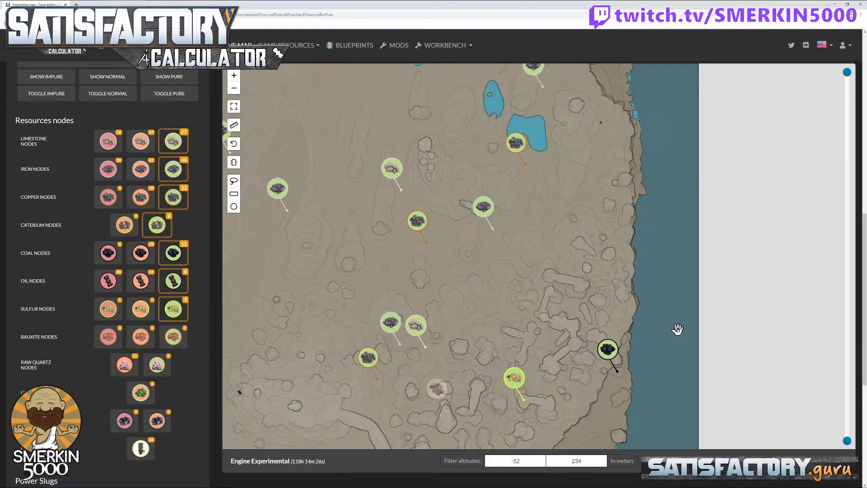
scroll(677, 329, "down", 2)
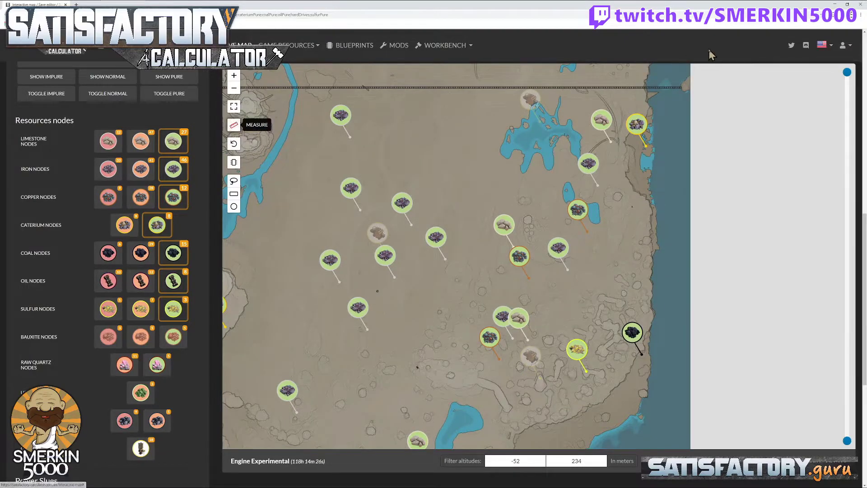
left_click(682, 87)
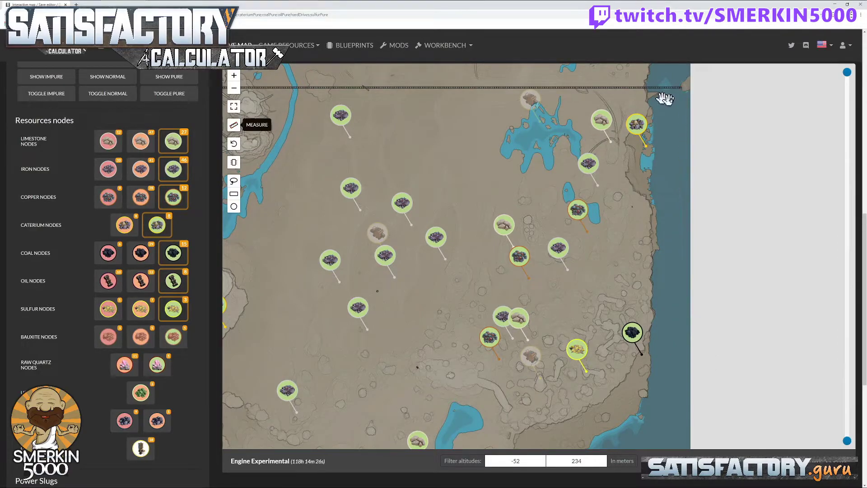
scroll(686, 89, "up", 3)
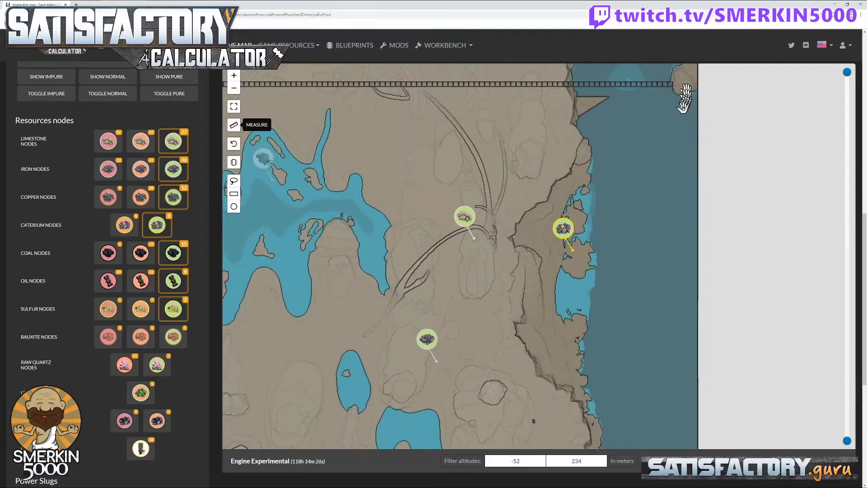
left_click_drag(683, 85, 658, 183)
mouse_move(649, 168)
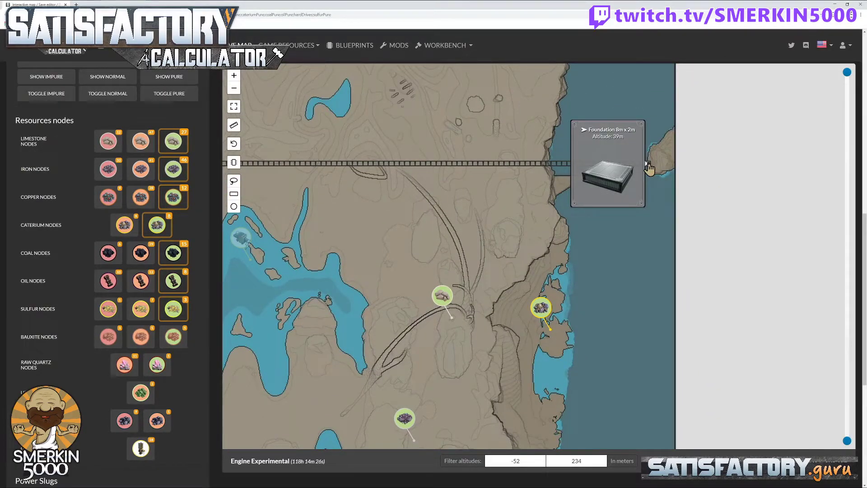
Rotate the east-end foundation by 90° and spawn a Road from it heading south
right_click(649, 166)
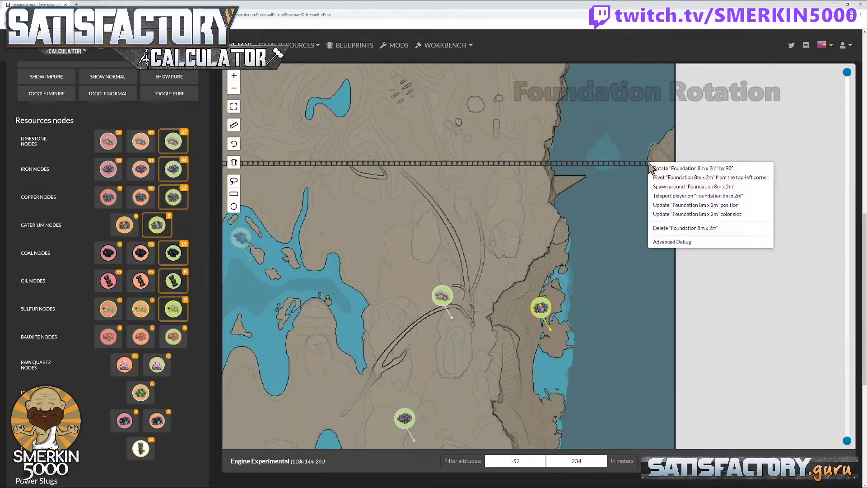
left_click(671, 170)
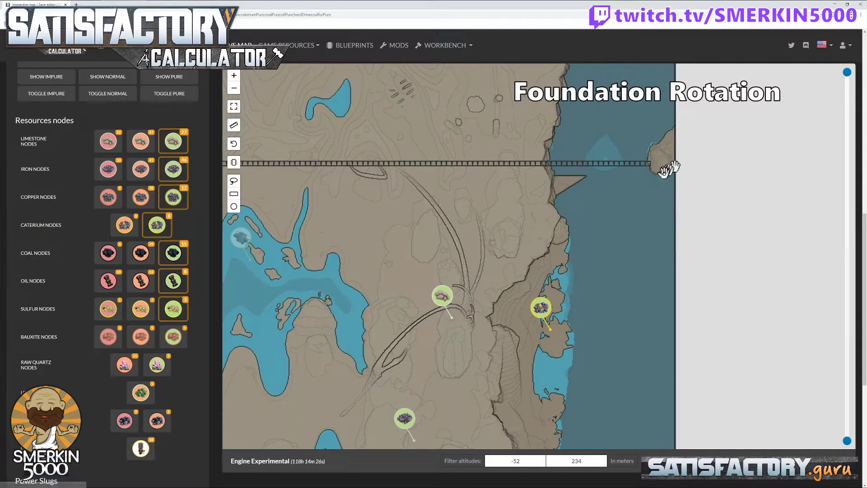
right_click(647, 165)
left_click(669, 188)
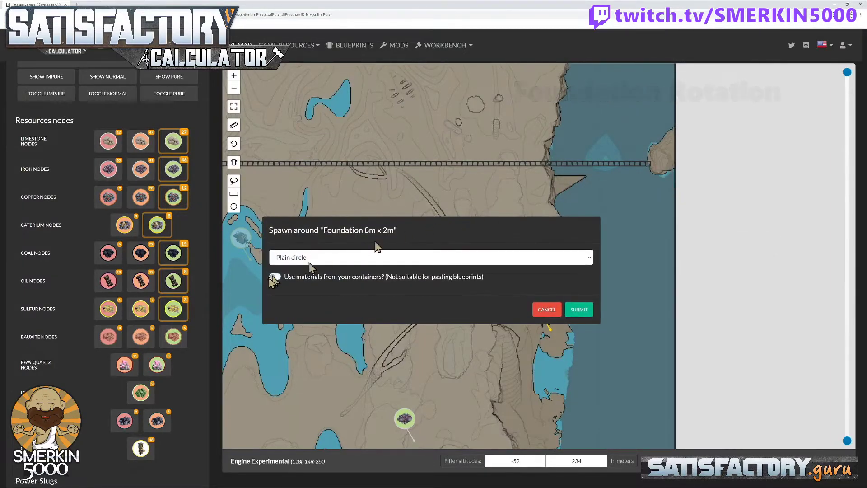
left_click(276, 260)
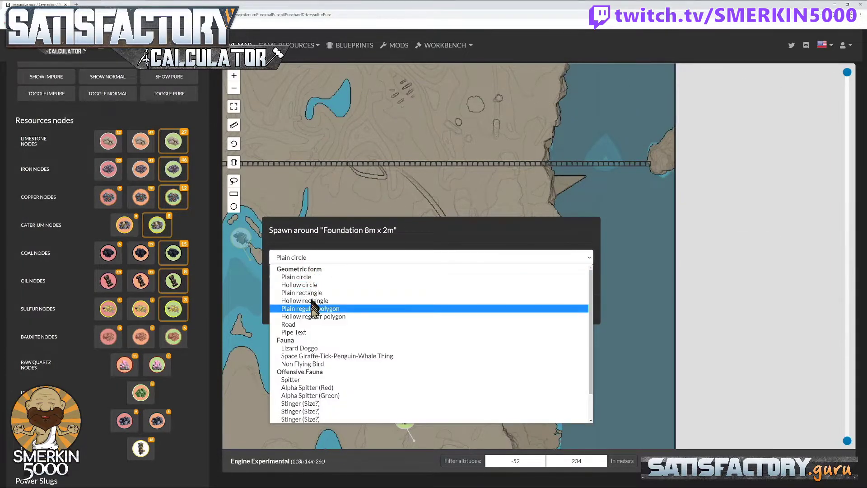
left_click(312, 325)
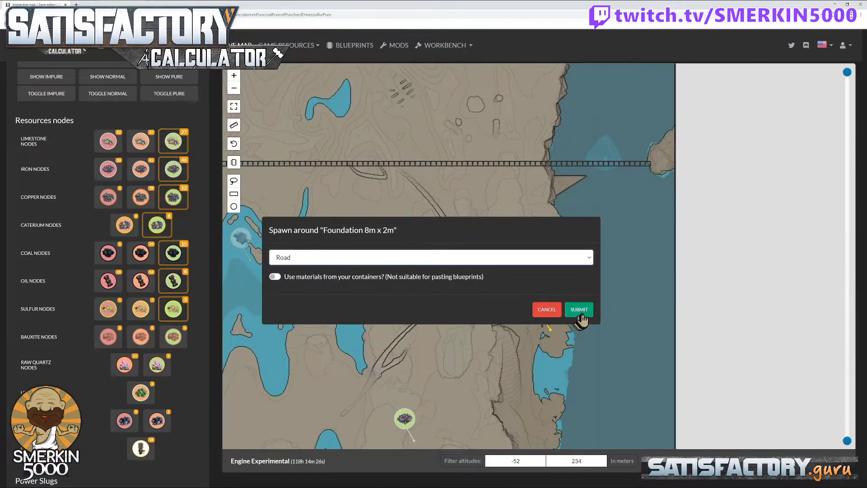
left_click(580, 310)
left_click(580, 360)
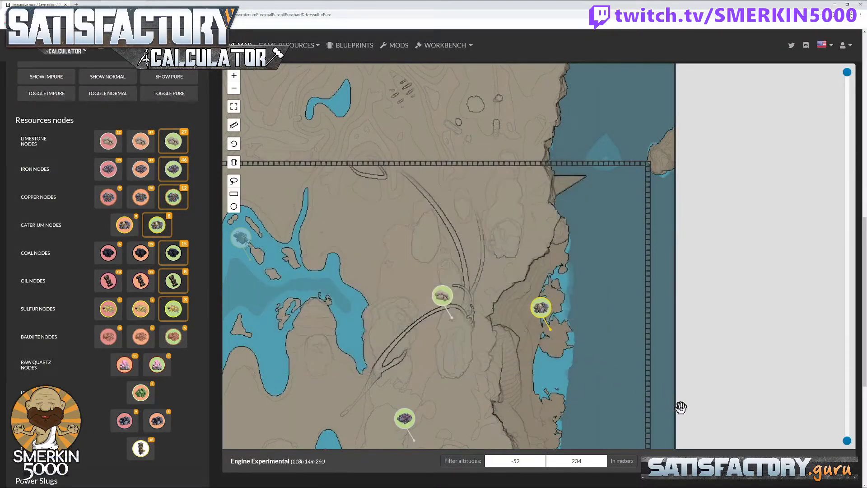
left_click_drag(681, 407, 650, 207)
left_click_drag(631, 358, 649, 209)
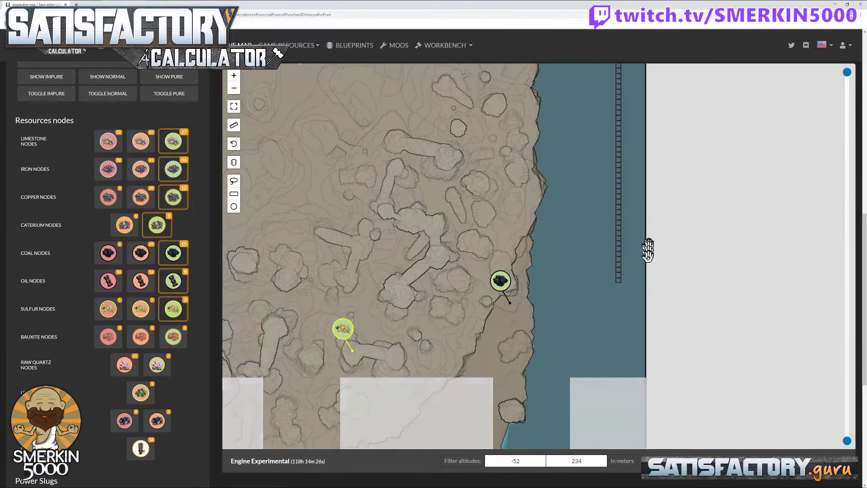
Teleport the Host player onto the last foundation of the southbound road
mouse_move(619, 287)
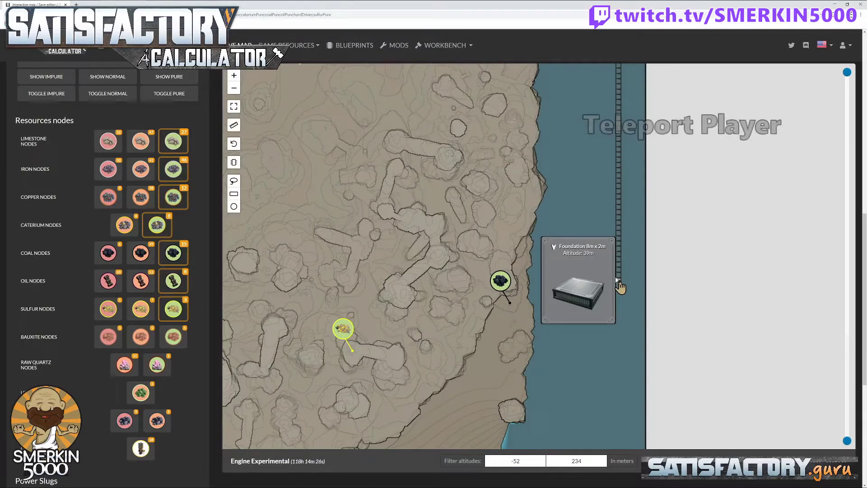
right_click(619, 286)
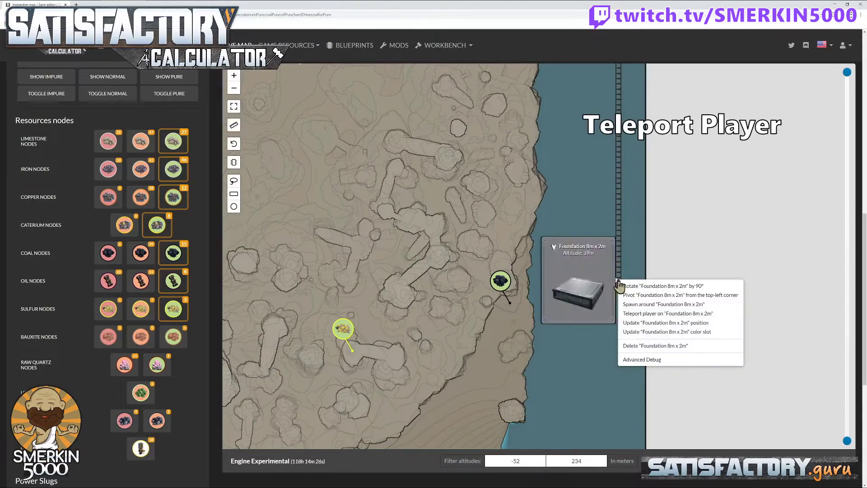
left_click(649, 313)
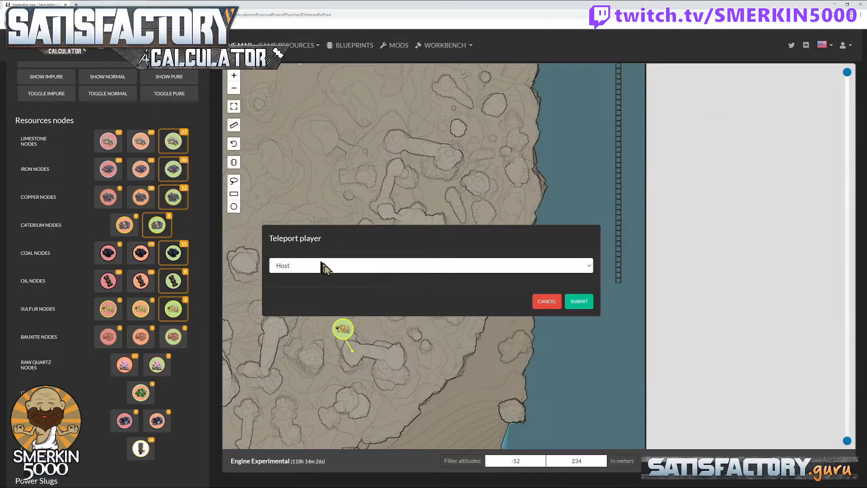
left_click(582, 303)
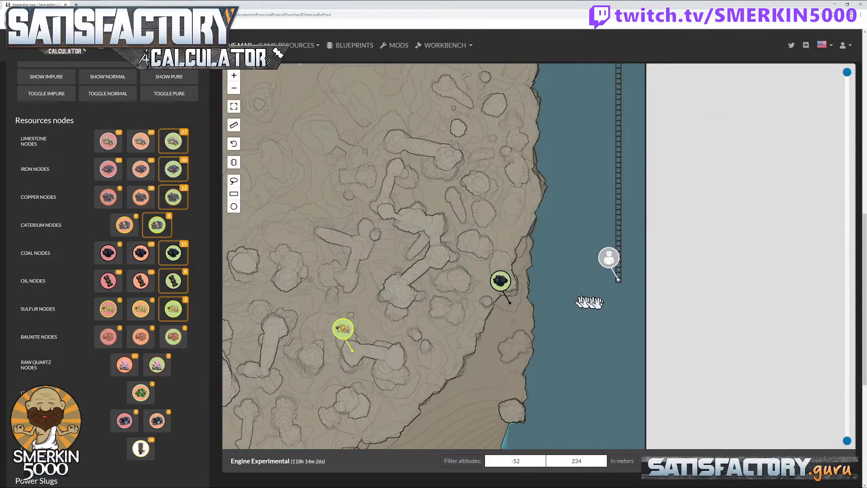
scroll(161, 283, "up", 10)
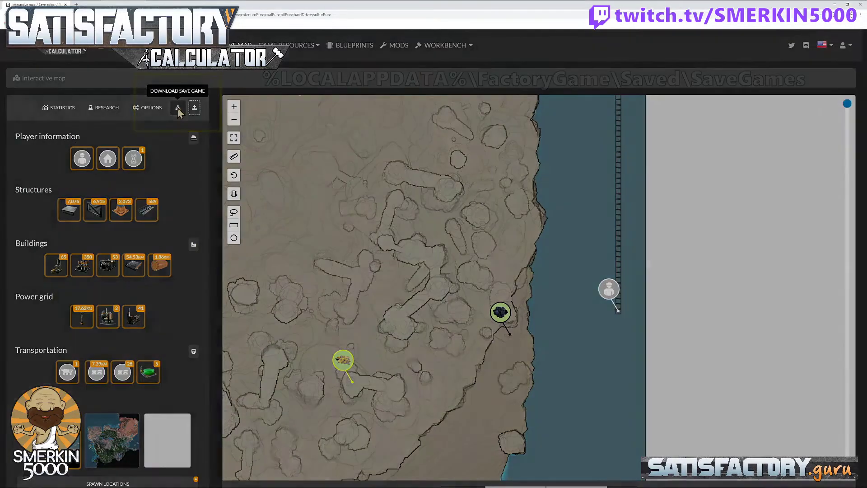
Download the edited save game with Save Changes
left_click(178, 110)
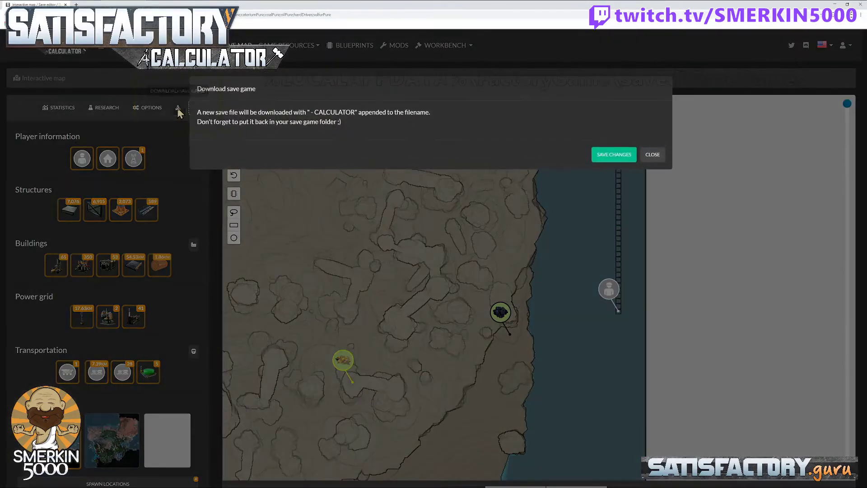
left_click(626, 155)
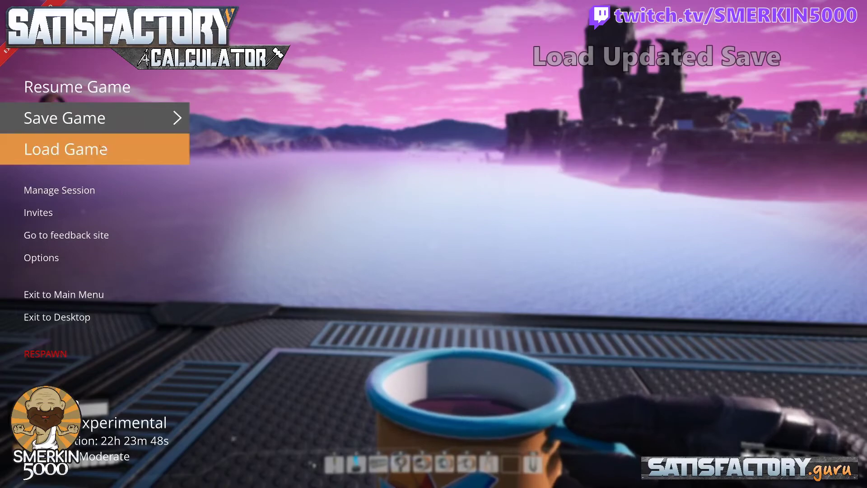
left_click(90, 149)
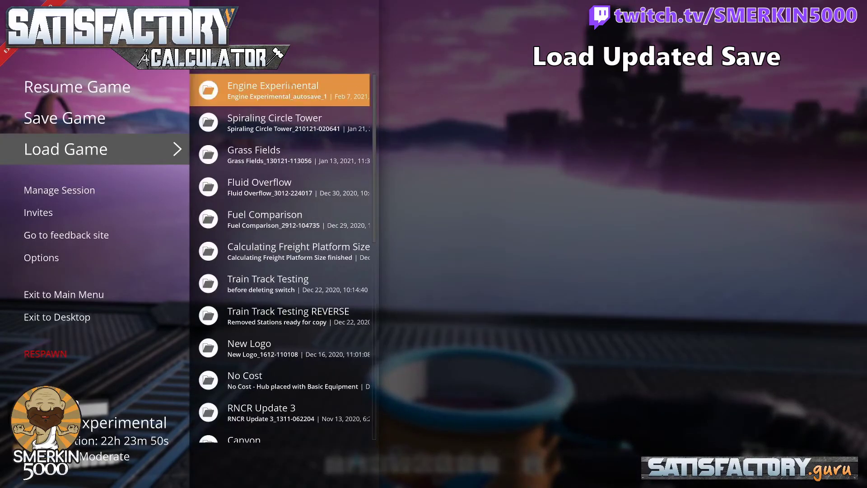
left_click(289, 91)
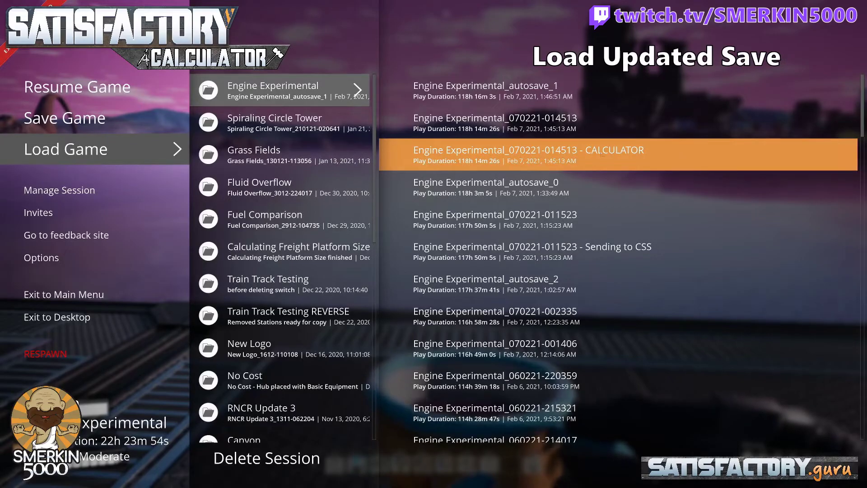
left_click(639, 156)
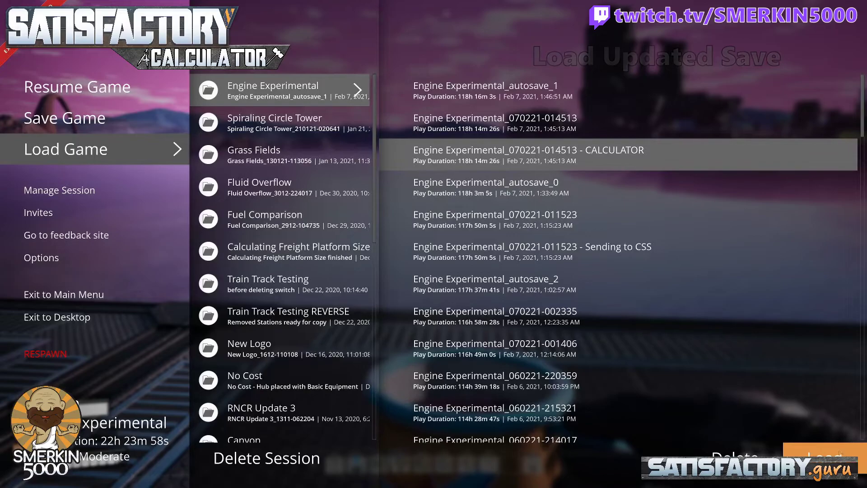
left_click(839, 453)
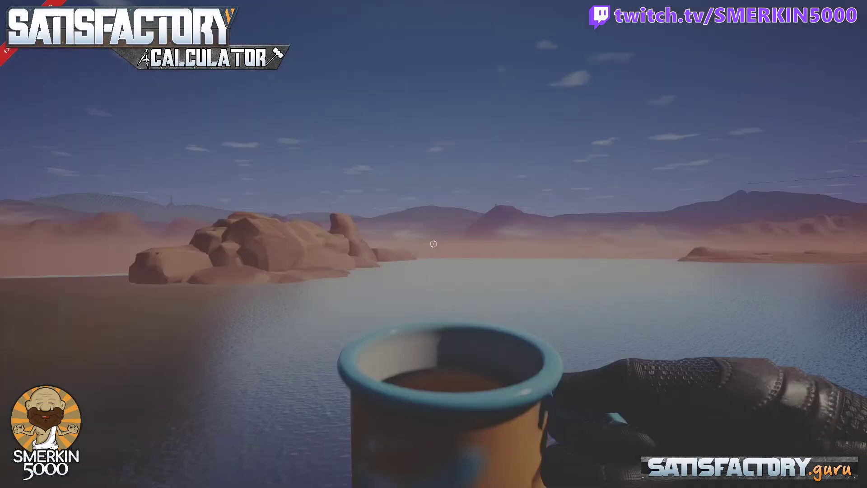